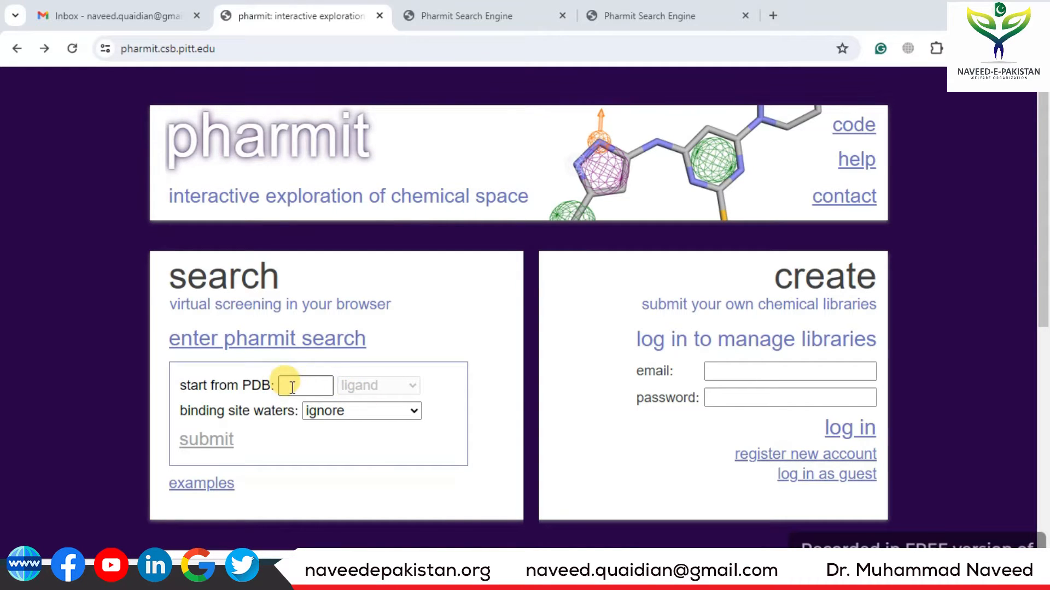
# Enter 4PPS as the starting PDB structure with ligand ESE and leave the binding site waters set to ignore
pyautogui.click(291, 387)
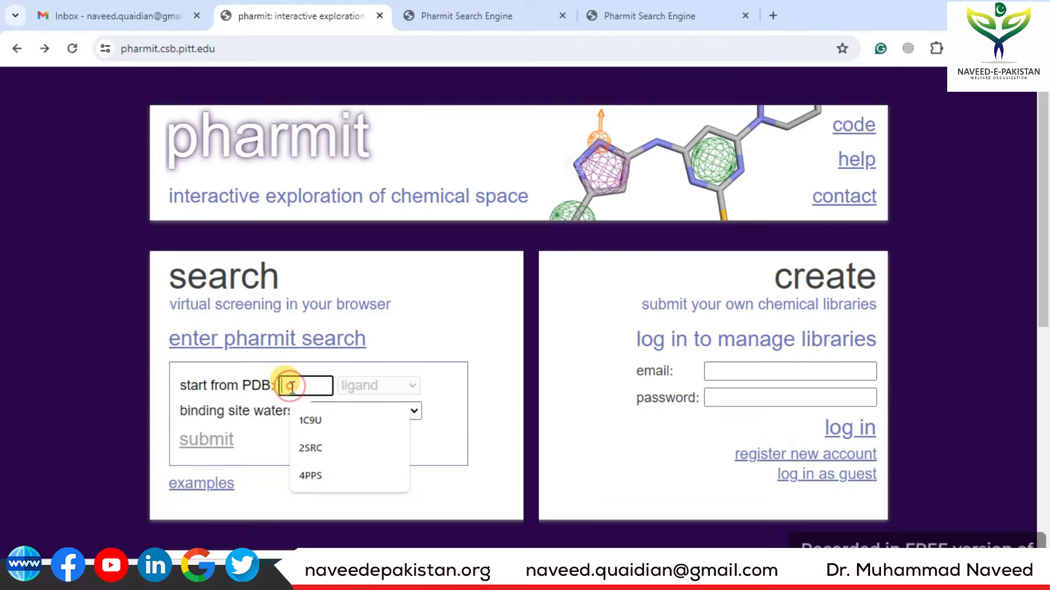
pyautogui.click(311, 478)
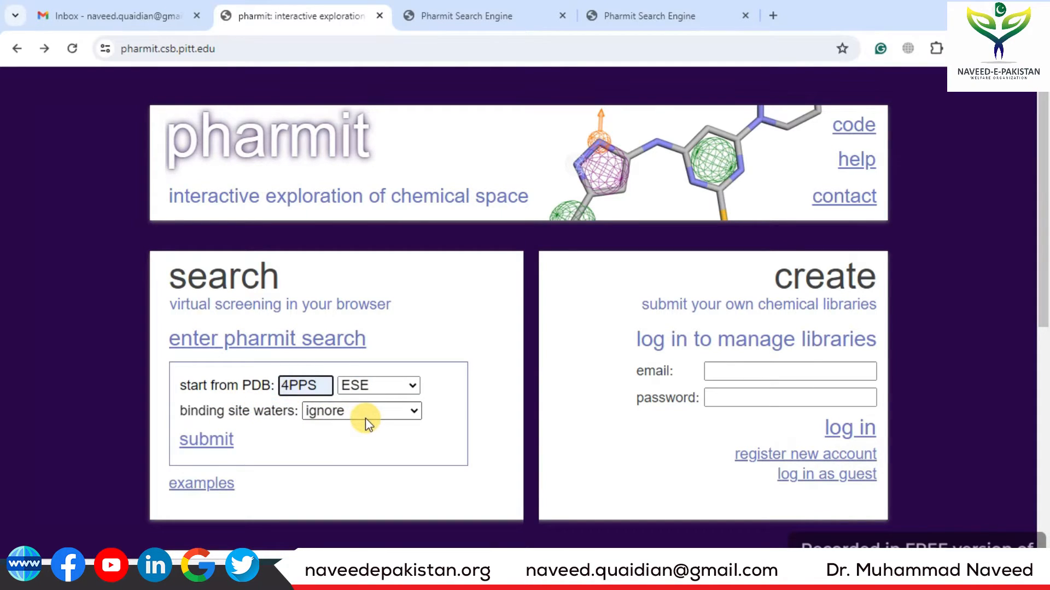
pyautogui.click(413, 413)
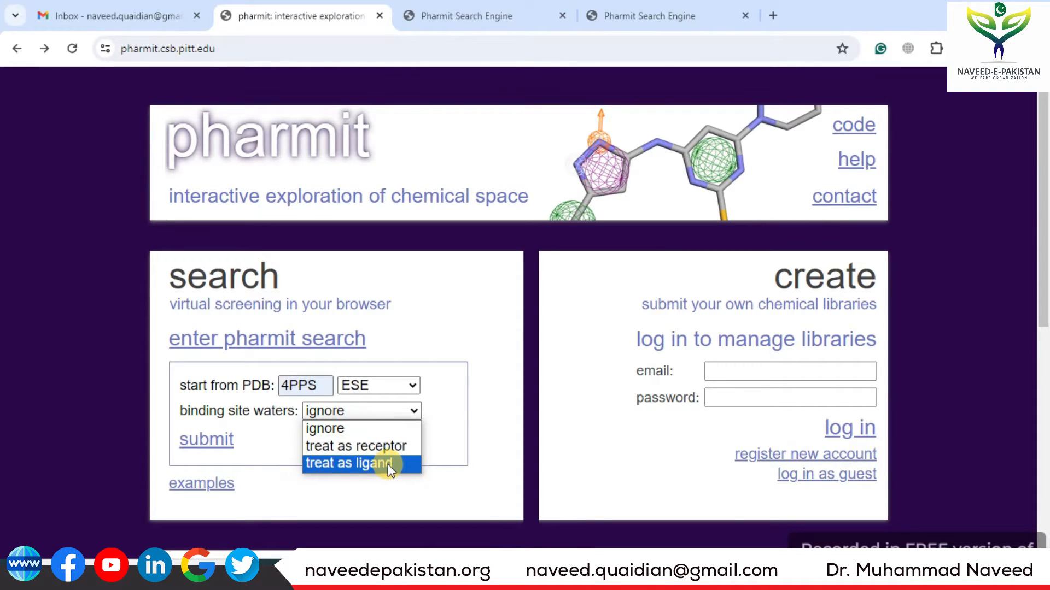
pyautogui.click(486, 418)
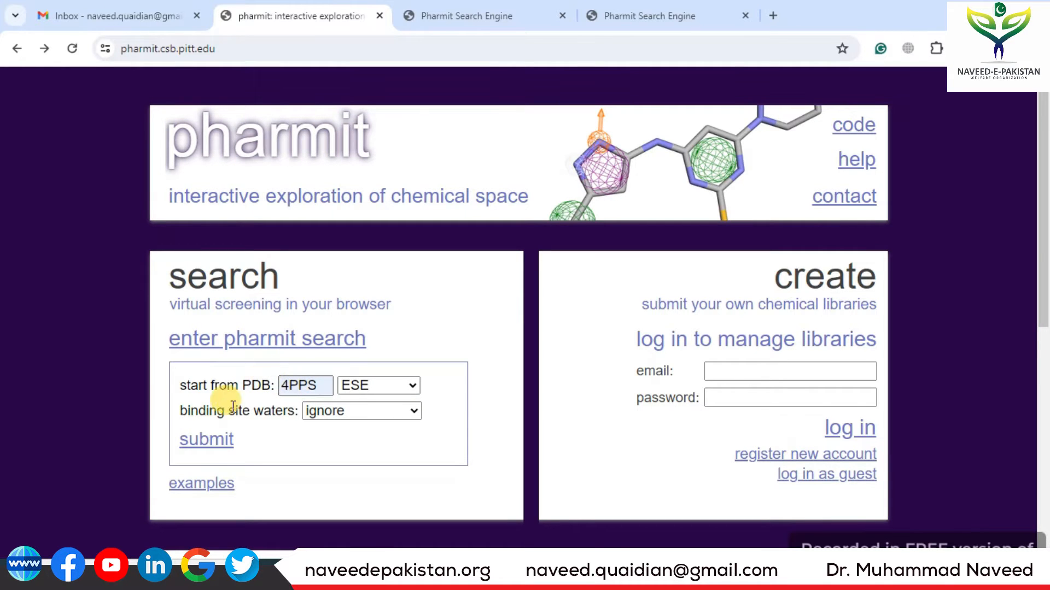
# Switch to the loaded Pharmit search session and examine the ligand and its pharmacophore features inside the receptor pocket
pyautogui.click(488, 23)
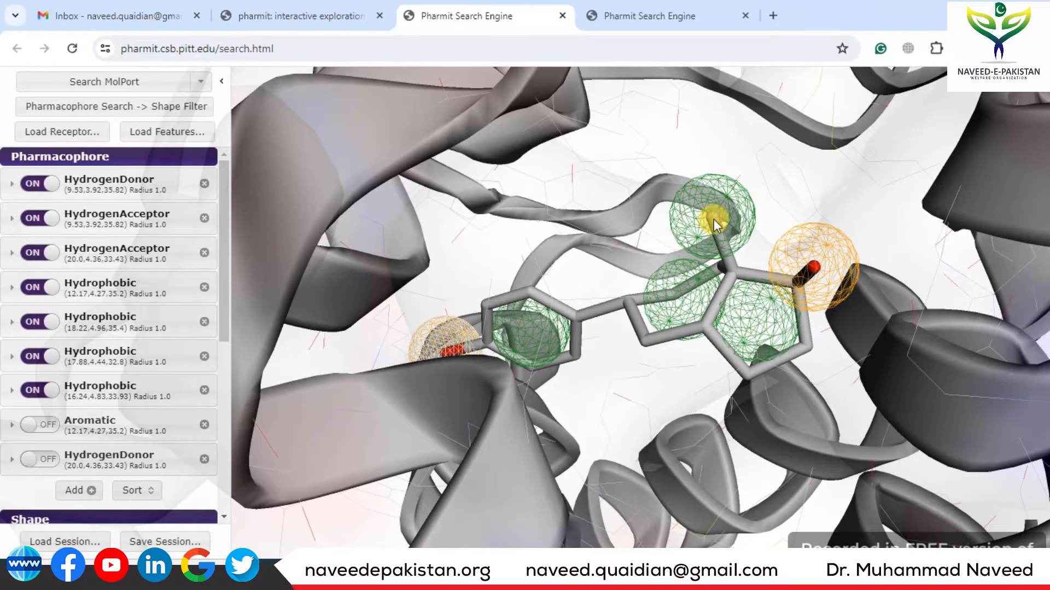
pyautogui.moveTo(673, 189)
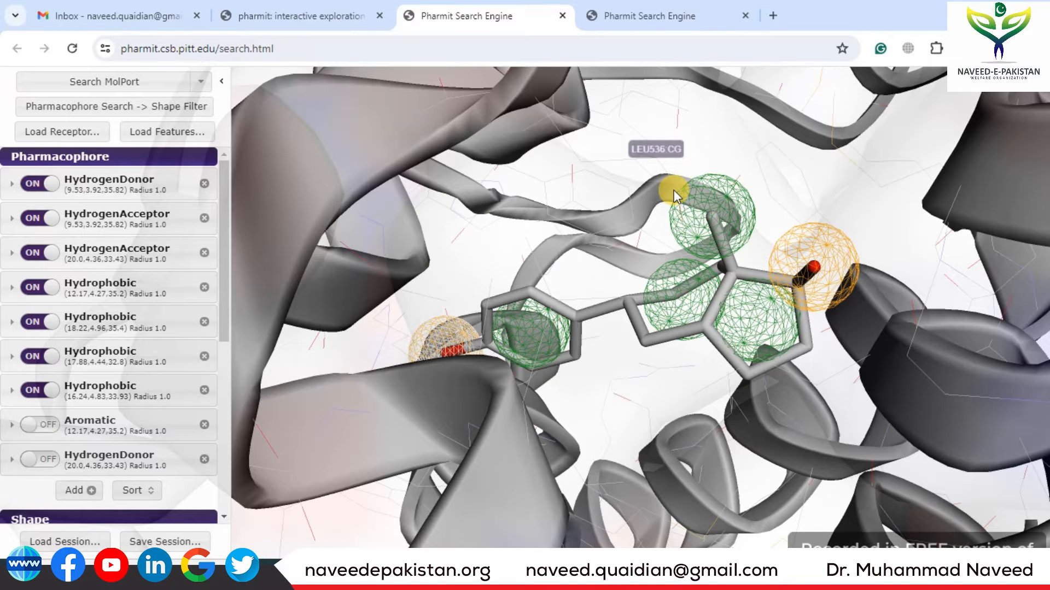
pyautogui.scroll(-2, 674, 189)
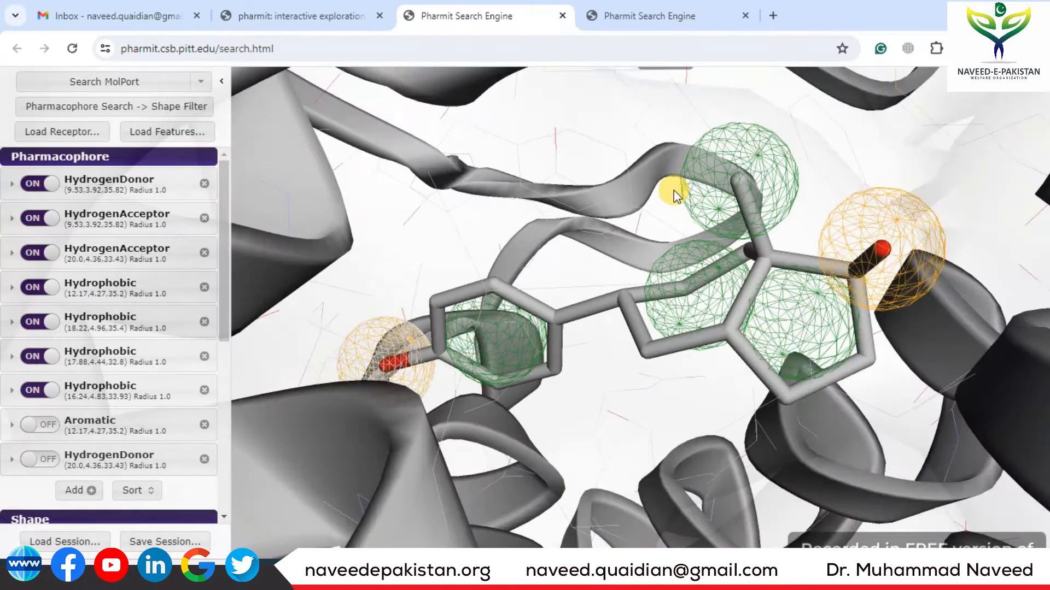
pyautogui.scroll(3, 674, 189)
pyautogui.scroll(4, 674, 189)
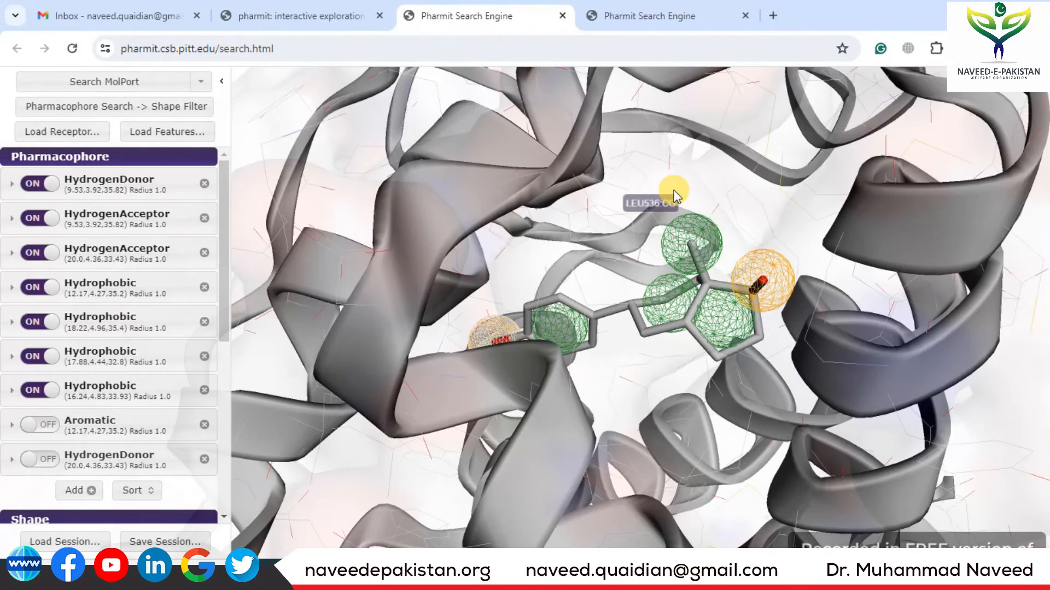
pyautogui.scroll(2, 674, 189)
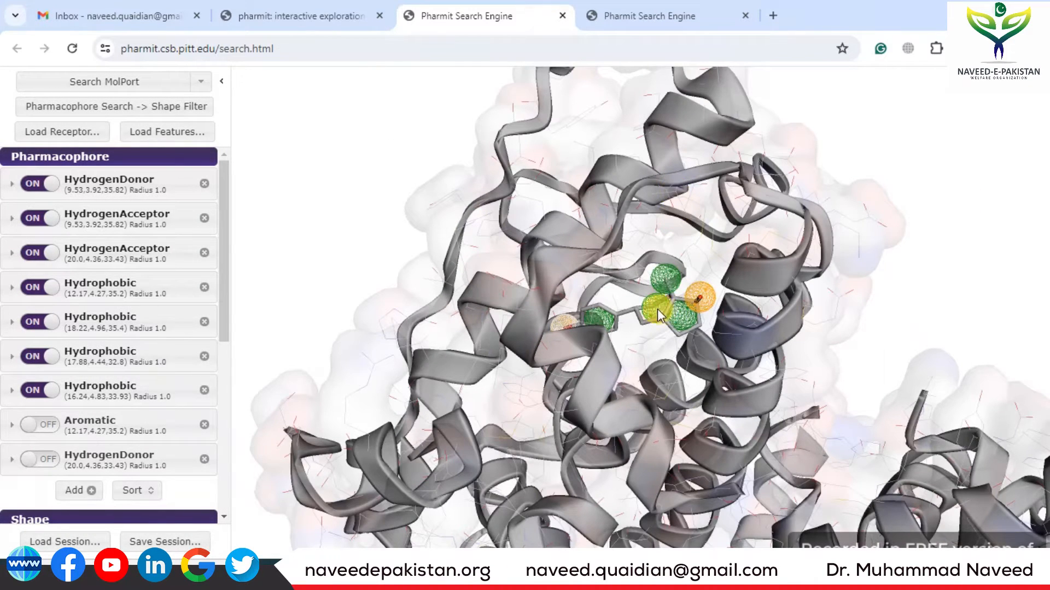
pyautogui.scroll(-5, 661, 310)
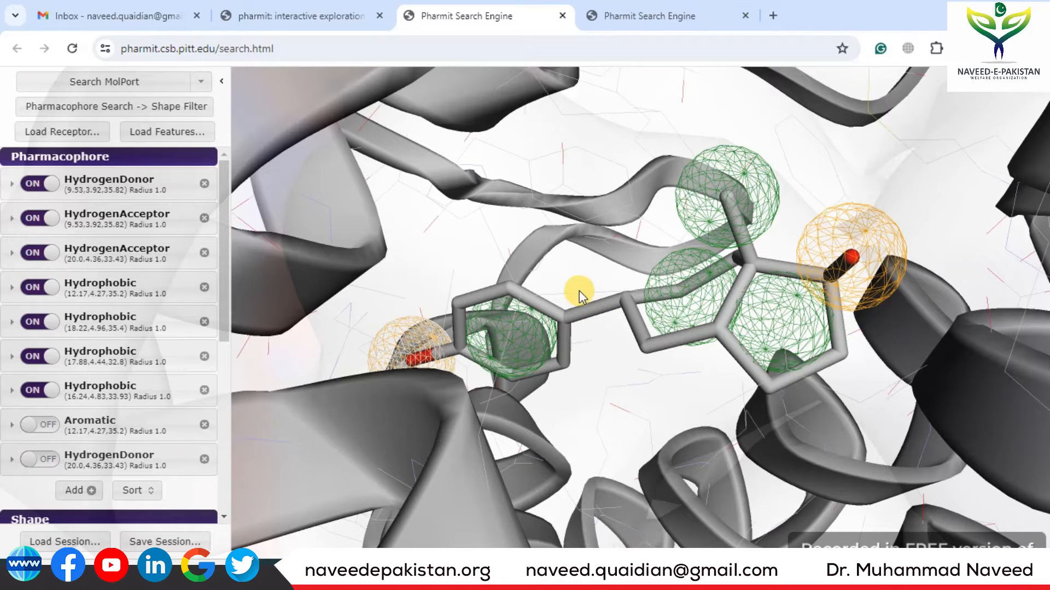
pyautogui.moveTo(579, 290)
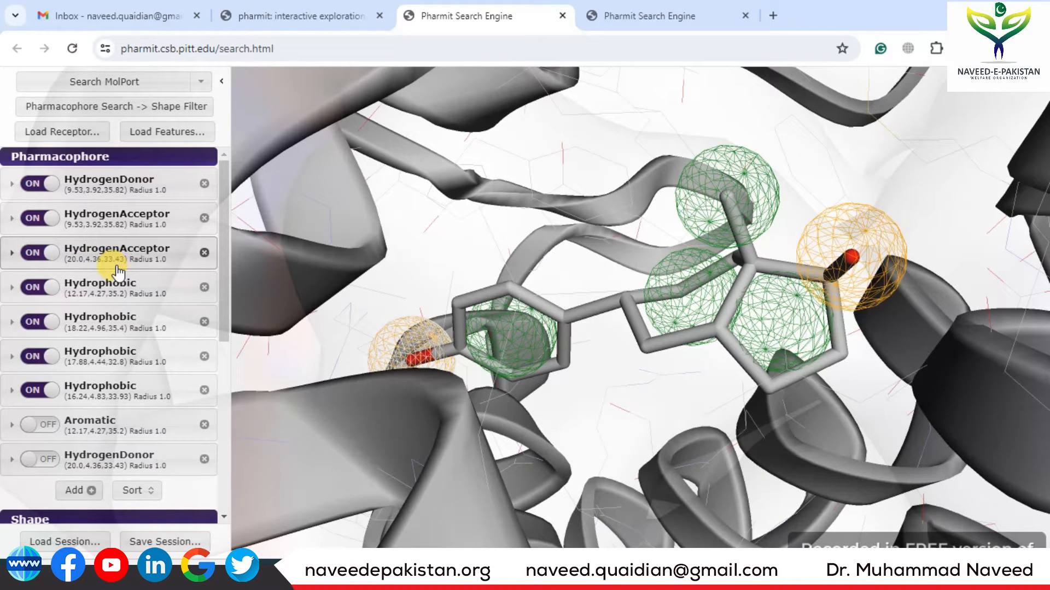
# Add a blank hydrophobic feature to the pharmacophore list and delete it again
pyautogui.moveTo(225, 253); pyautogui.dragTo(221, 309)
pyautogui.click(76, 375)
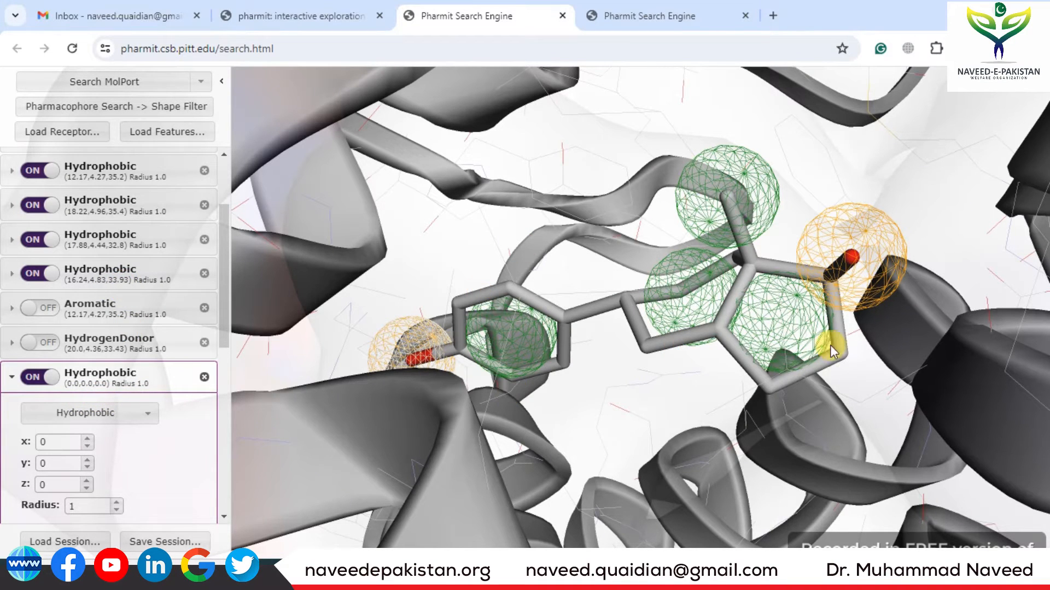
pyautogui.click(203, 379)
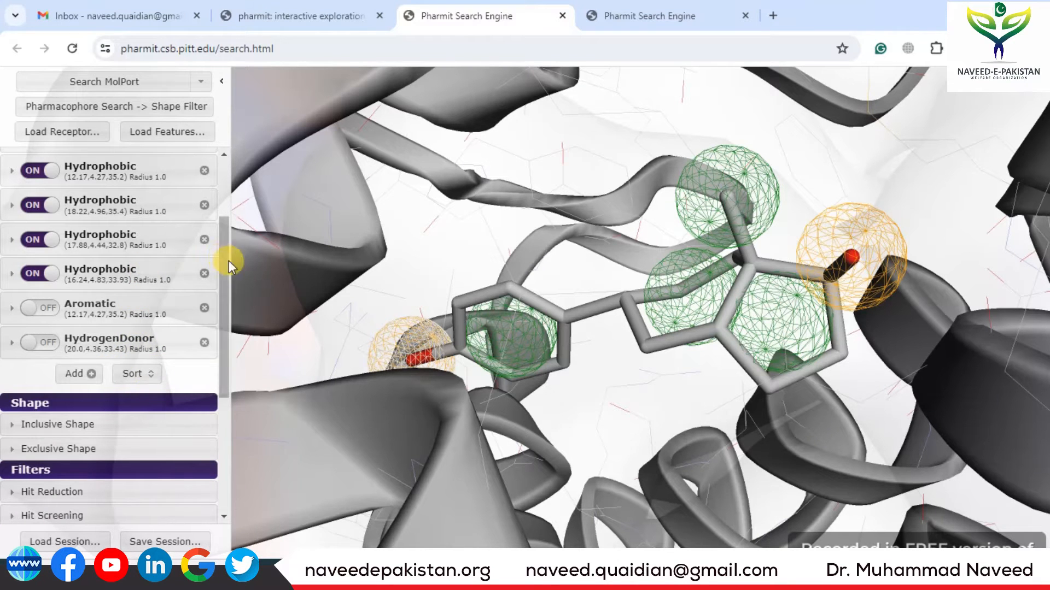
pyautogui.moveTo(224, 254); pyautogui.dragTo(225, 193)
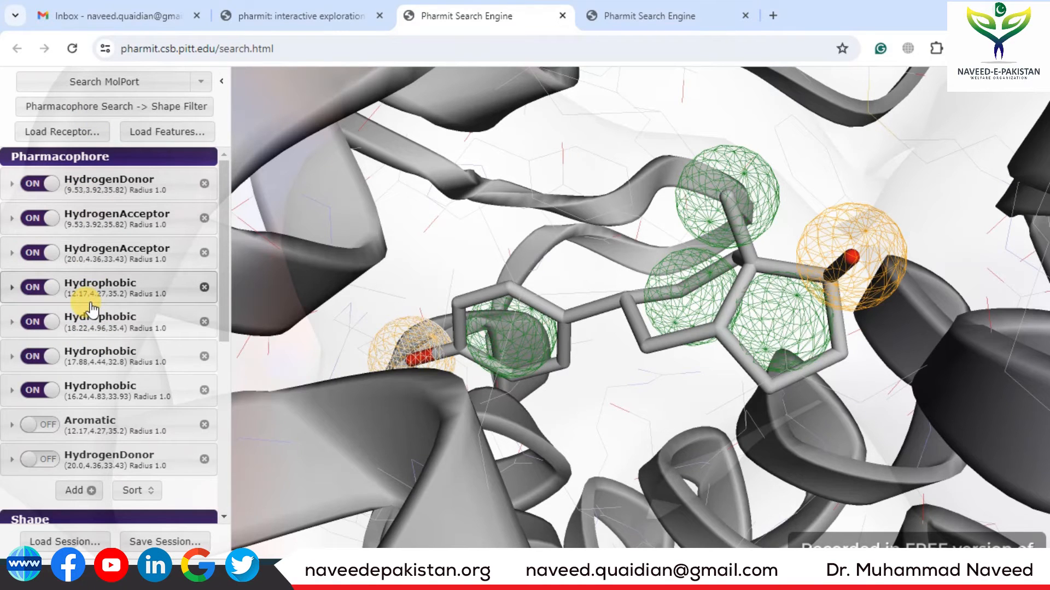
# Review the compound libraries available for the pharmacophore search without changing the selected library
pyautogui.click(199, 83)
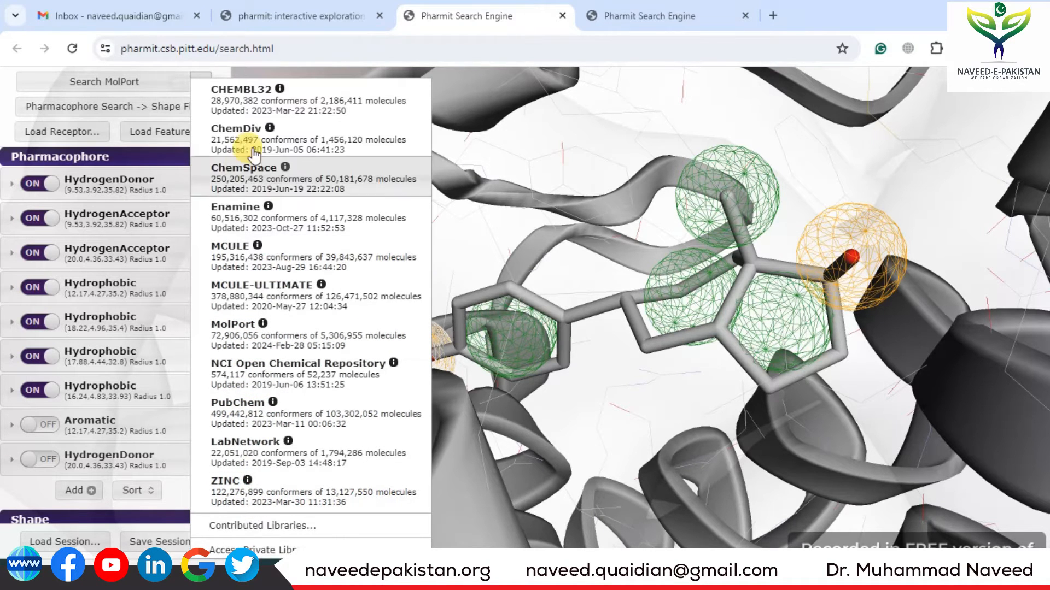
pyautogui.click(228, 71)
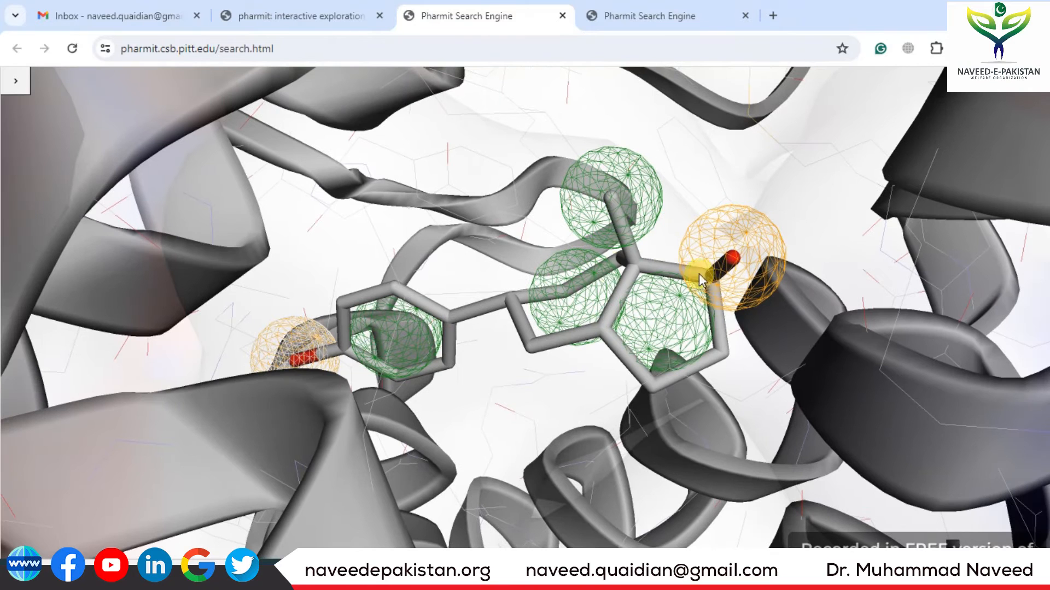
pyautogui.click(15, 82)
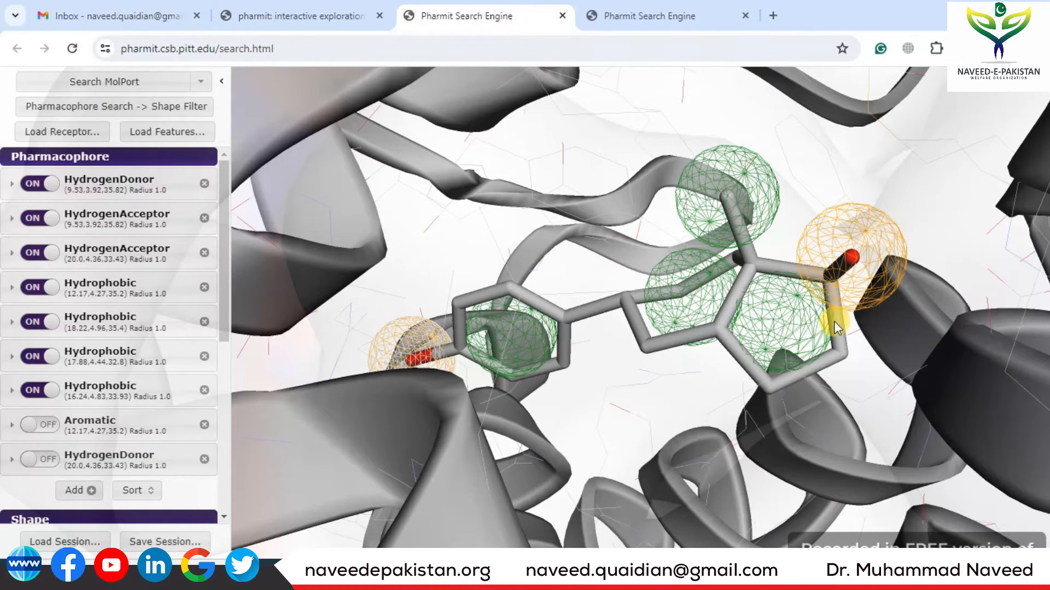
# Review the inclusive shape options for the search and leave the inclusive shape set to None
pyautogui.moveTo(223, 222); pyautogui.dragTo(219, 372)
pyautogui.click(82, 232)
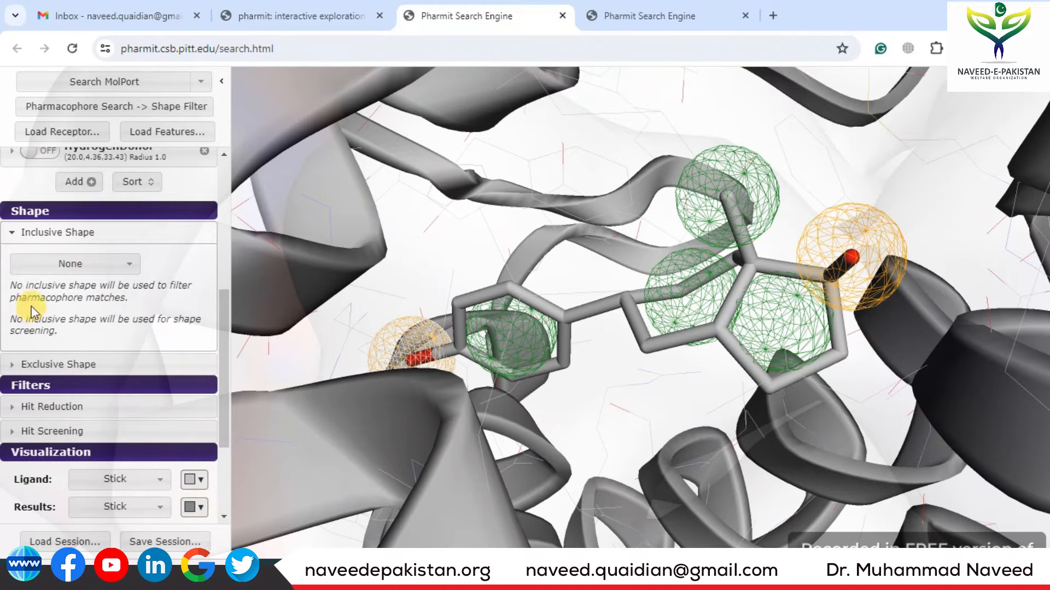
pyautogui.click(127, 268)
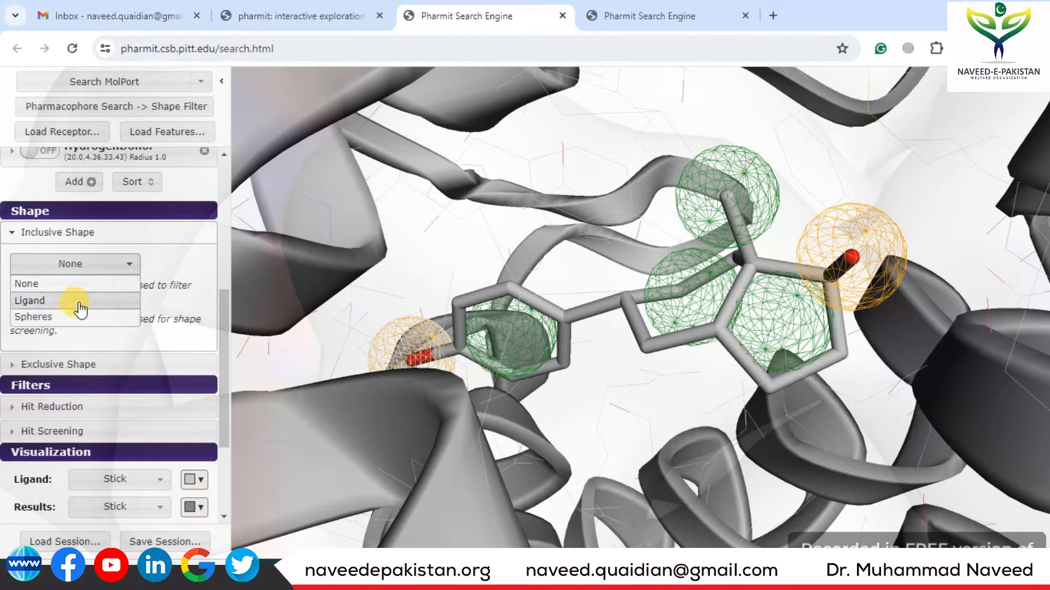
pyautogui.click(178, 257)
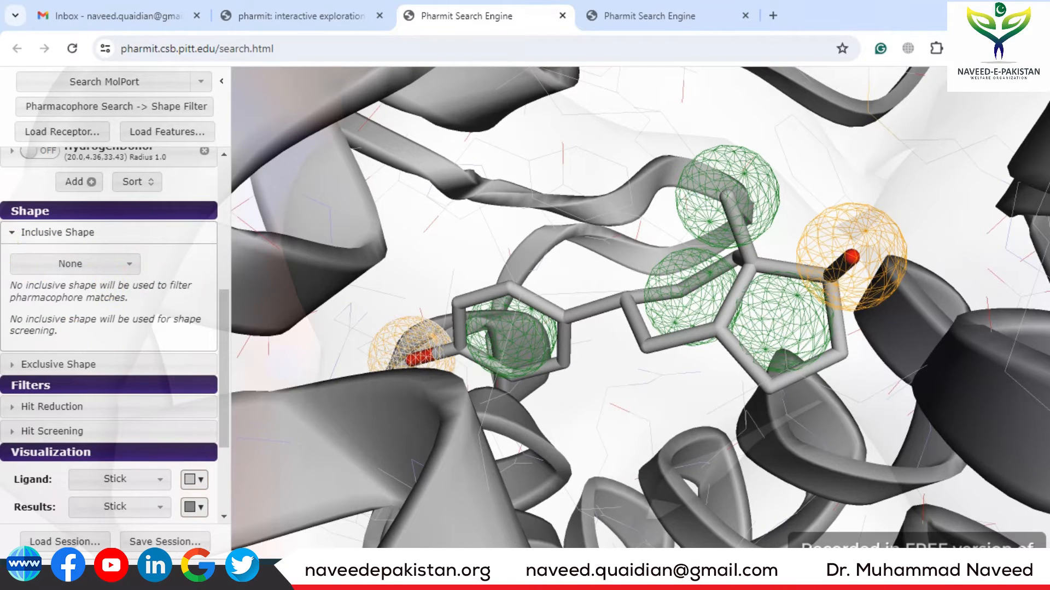
pyautogui.click(10, 236)
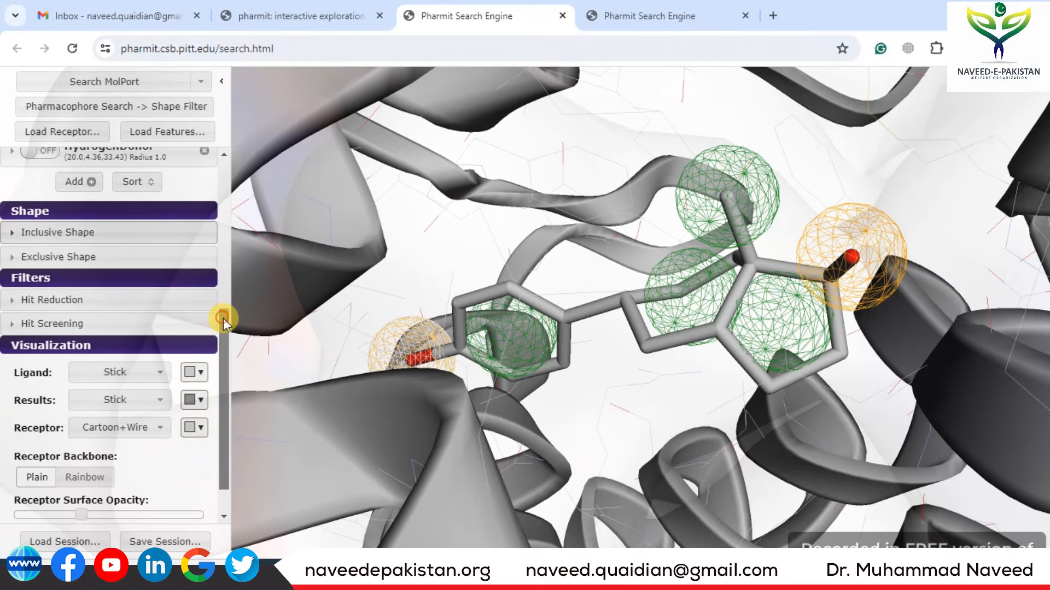
# Review the hit reduction limits and the hit screening property filters without entering any values
pyautogui.moveTo(223, 318); pyautogui.dragTo(216, 343)
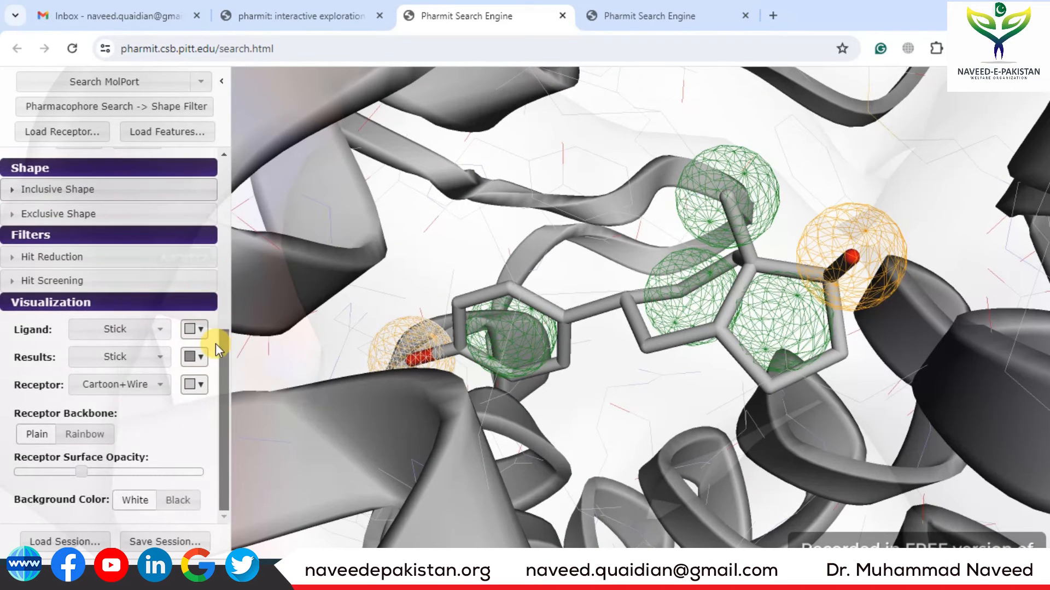
pyautogui.click(60, 258)
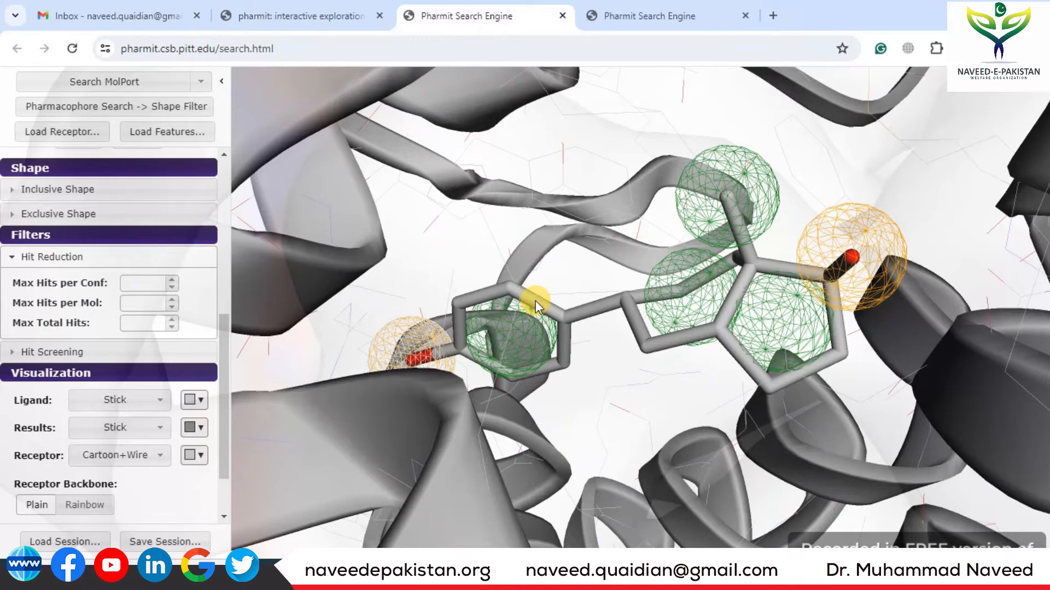
pyautogui.moveTo(535, 306)
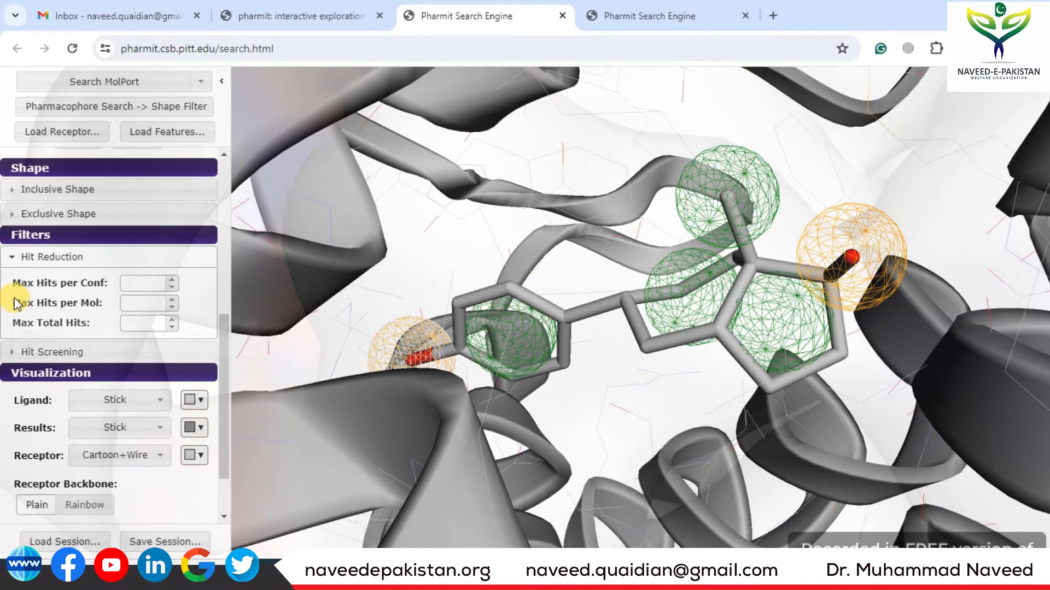
pyautogui.click(11, 256)
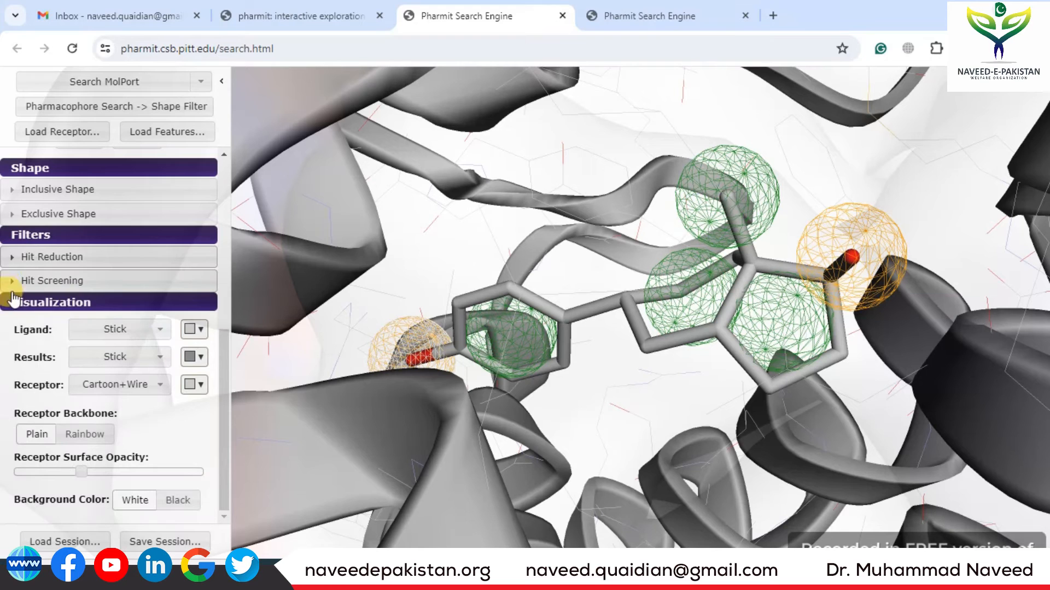
pyautogui.click(26, 280)
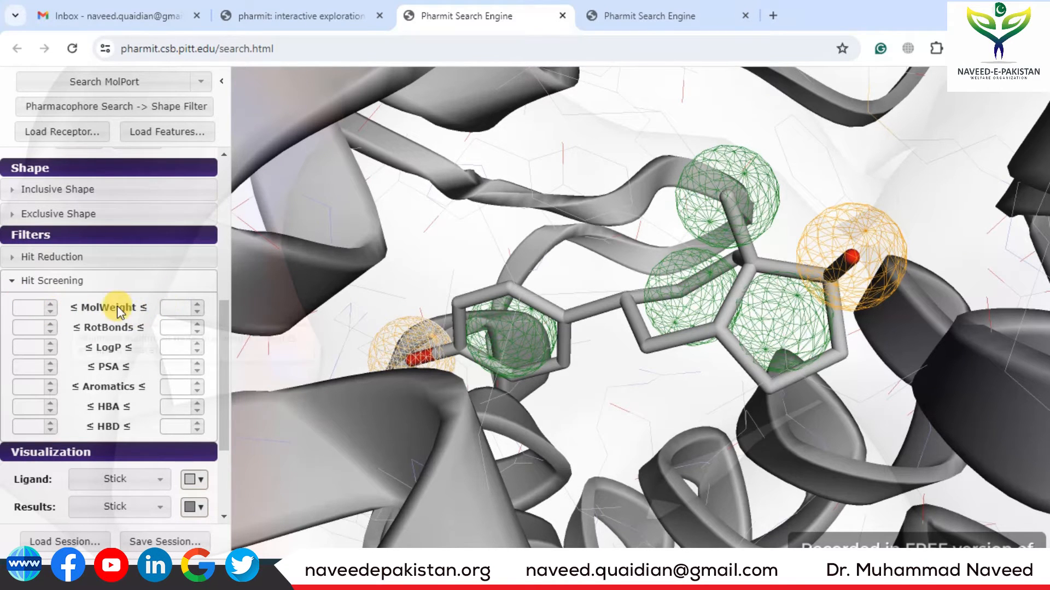
pyautogui.click(11, 282)
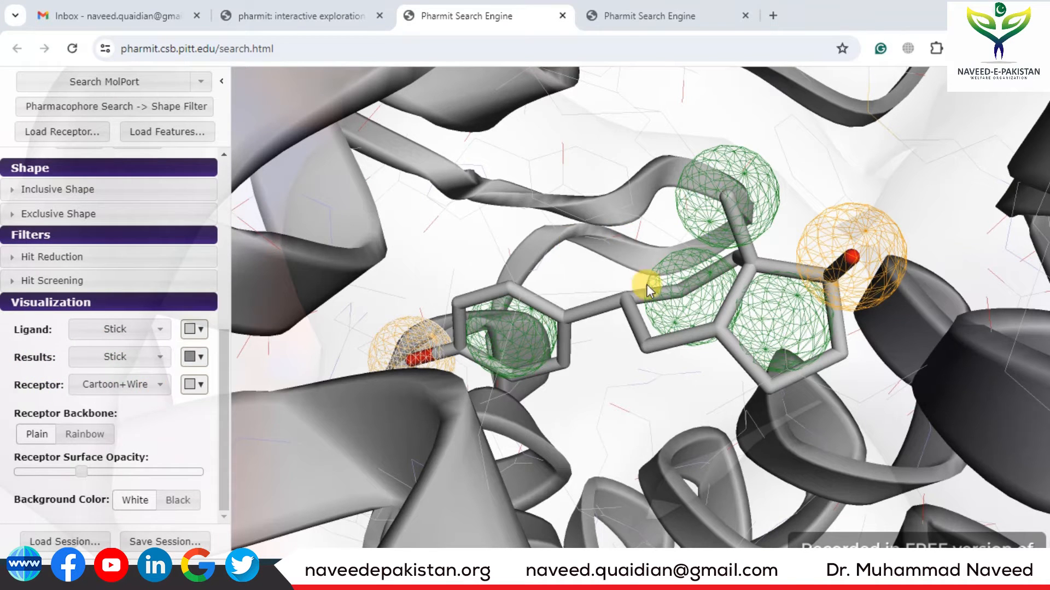
# Set the receptor display style to None and view the ligand within the receptor surface
pyautogui.scroll(-1, 632, 333)
pyautogui.scroll(3, 632, 333)
pyautogui.scroll(2, 632, 333)
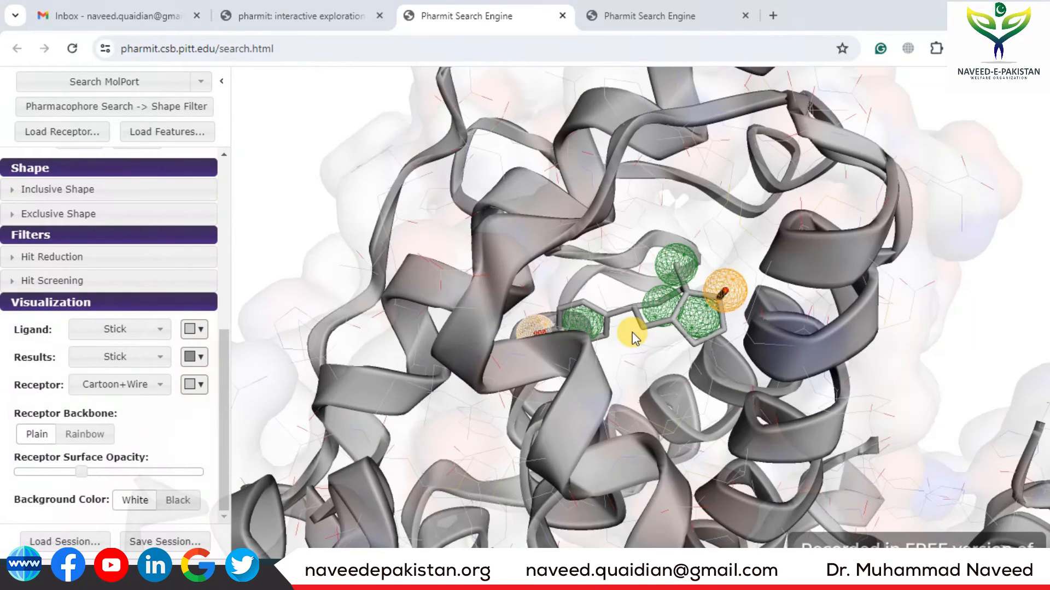
pyautogui.scroll(2, 632, 332)
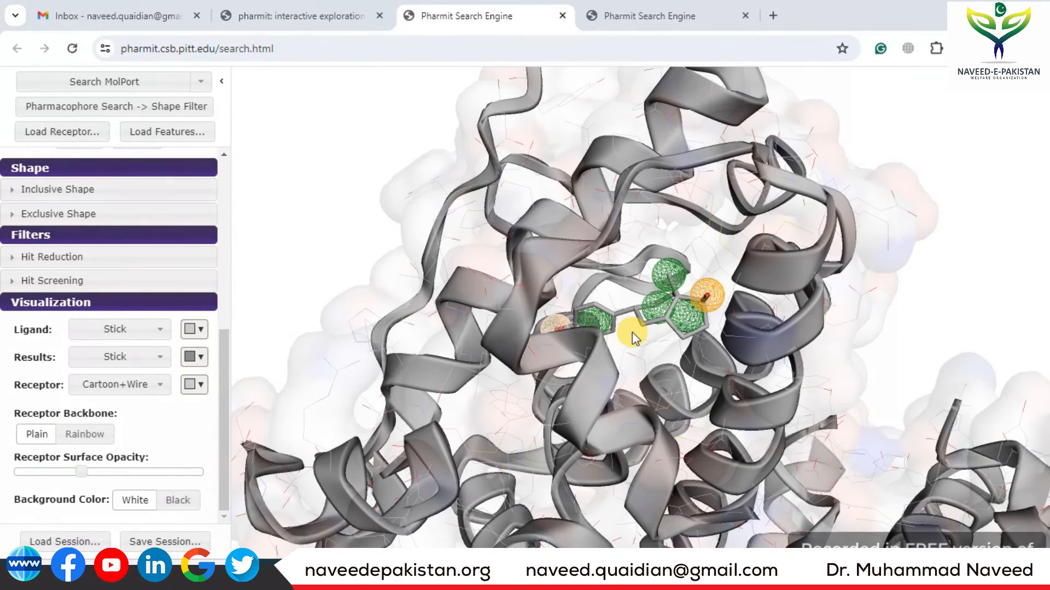
pyautogui.click(153, 385)
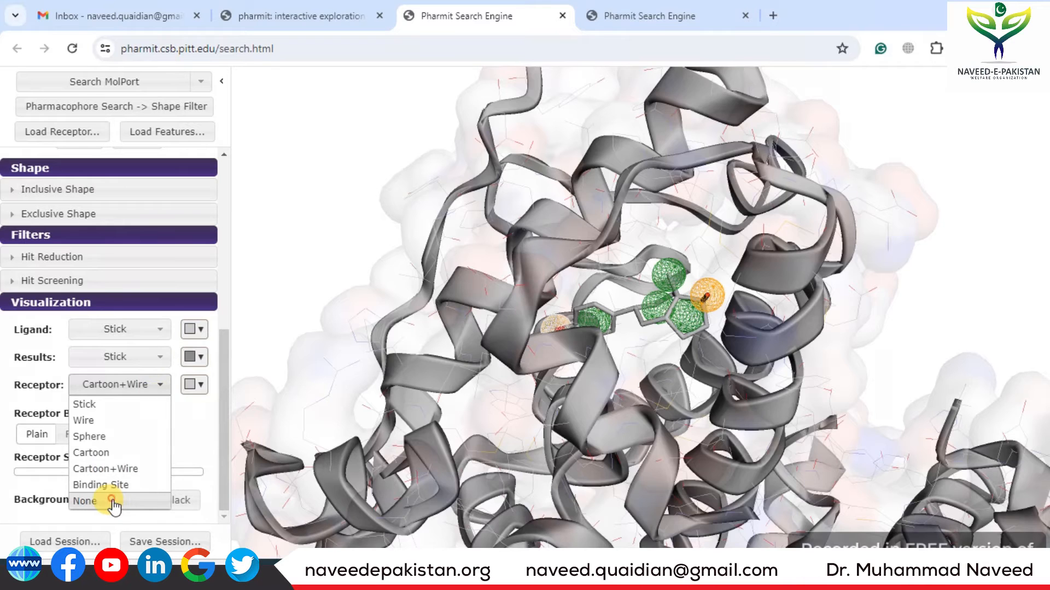
pyautogui.click(85, 501)
pyautogui.moveTo(637, 298); pyautogui.dragTo(663, 314)
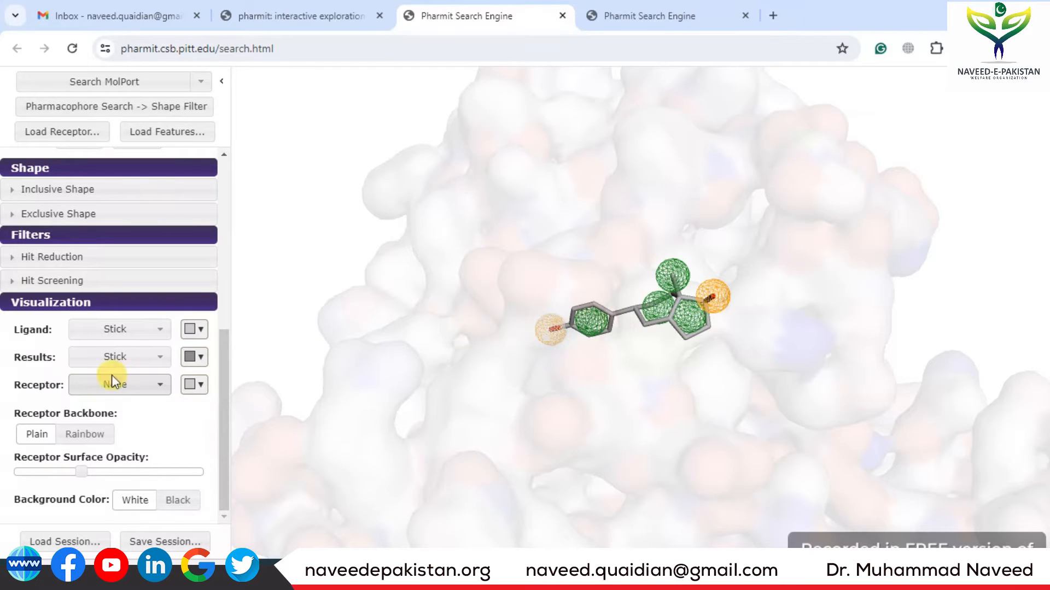
# Set the receptor display style to Binding Site and rotate the structure to inspect the residues around the ligand
pyautogui.click(151, 386)
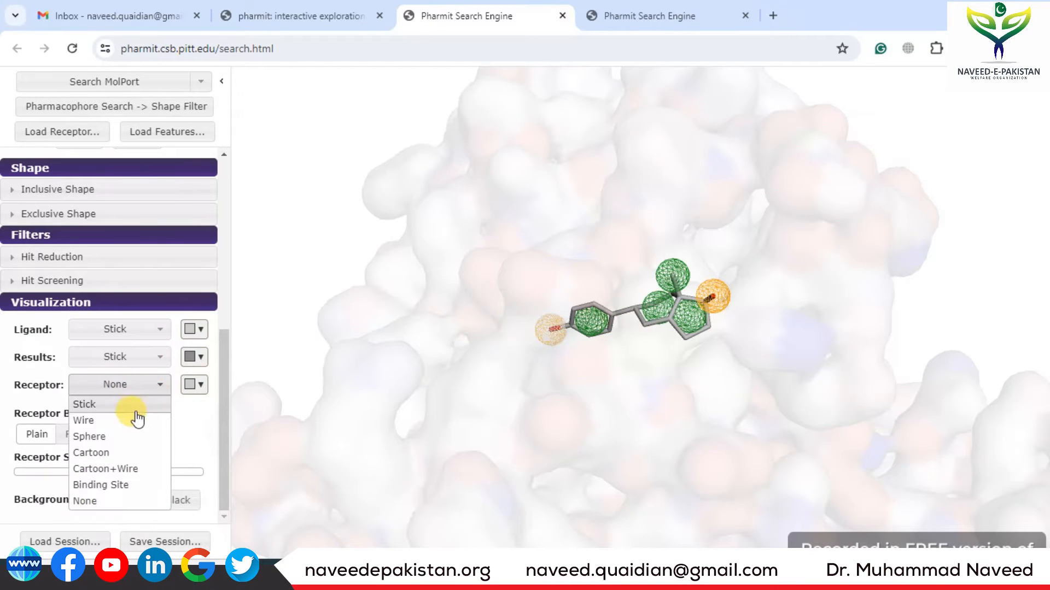
pyautogui.click(130, 485)
pyautogui.moveTo(586, 339); pyautogui.dragTo(529, 317)
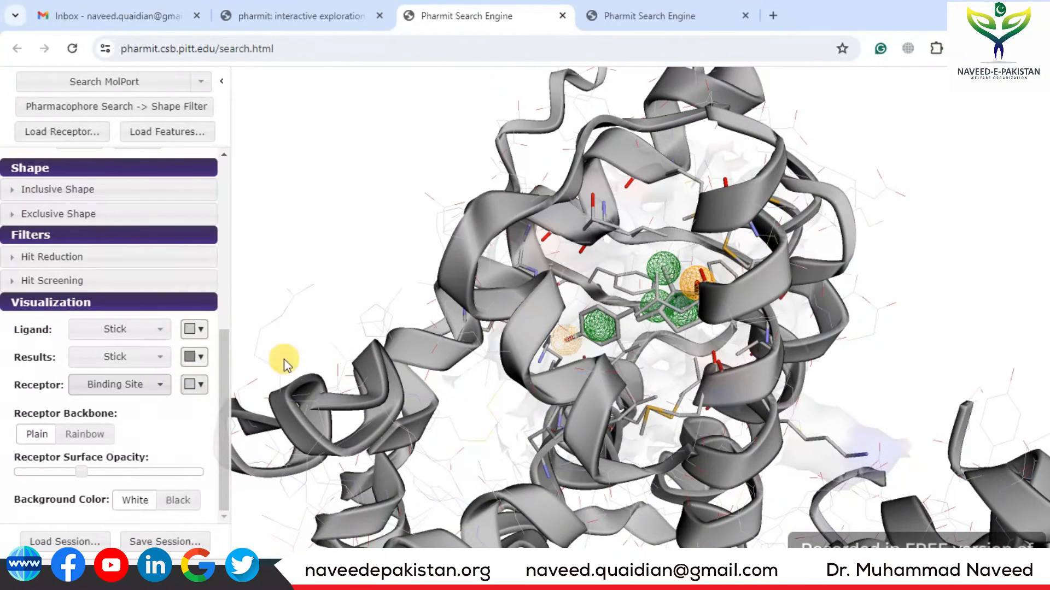
# Lower the receptor surface opacity slightly, keeping the surface around the binding site faintly visible
pyautogui.moveTo(221, 392); pyautogui.dragTo(221, 403)
pyautogui.moveTo(85, 479); pyautogui.dragTo(24, 473)
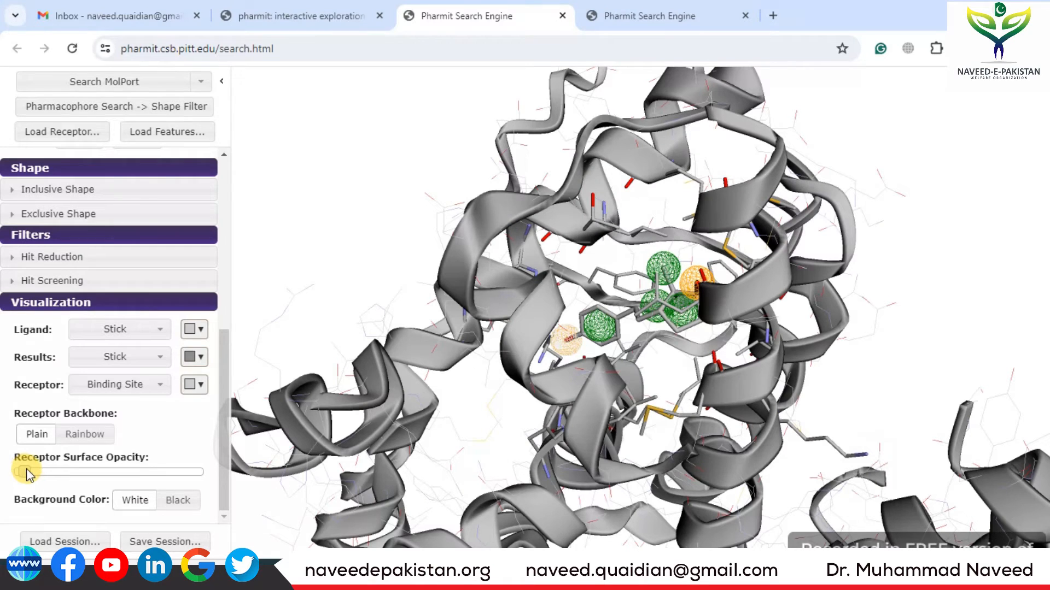
pyautogui.moveTo(49, 477); pyautogui.dragTo(66, 477)
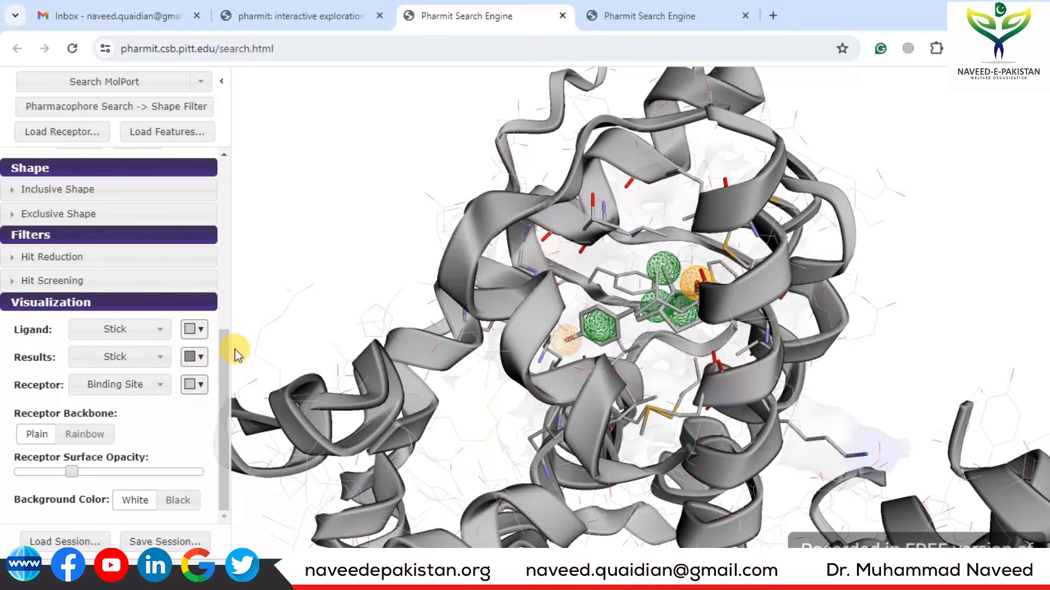
# Run the pharmacophore search against the MolPort library with the currently enabled features
pyautogui.moveTo(226, 363); pyautogui.dragTo(239, 192)
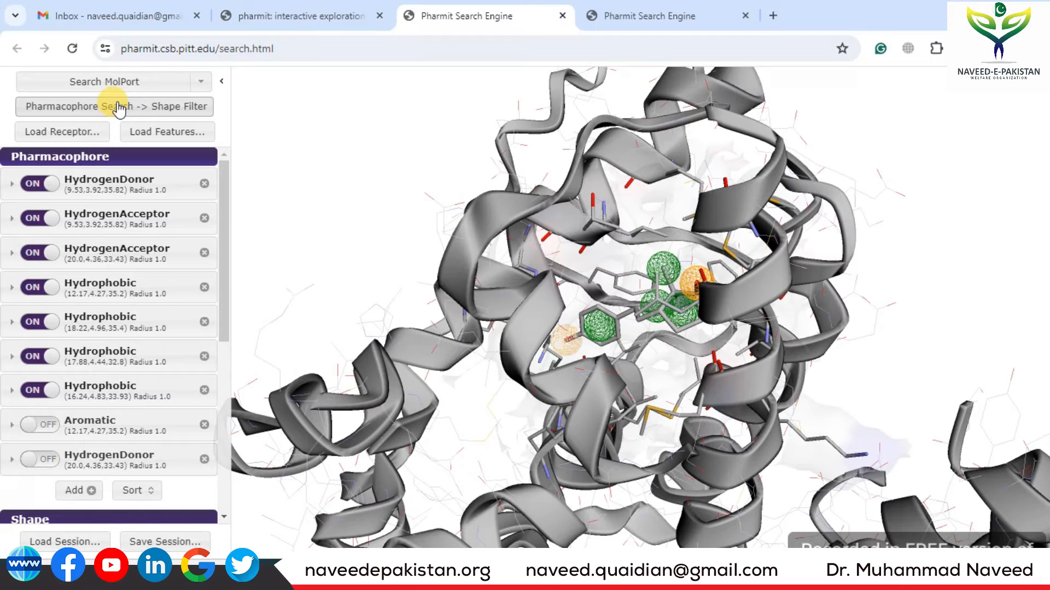
pyautogui.click(199, 79)
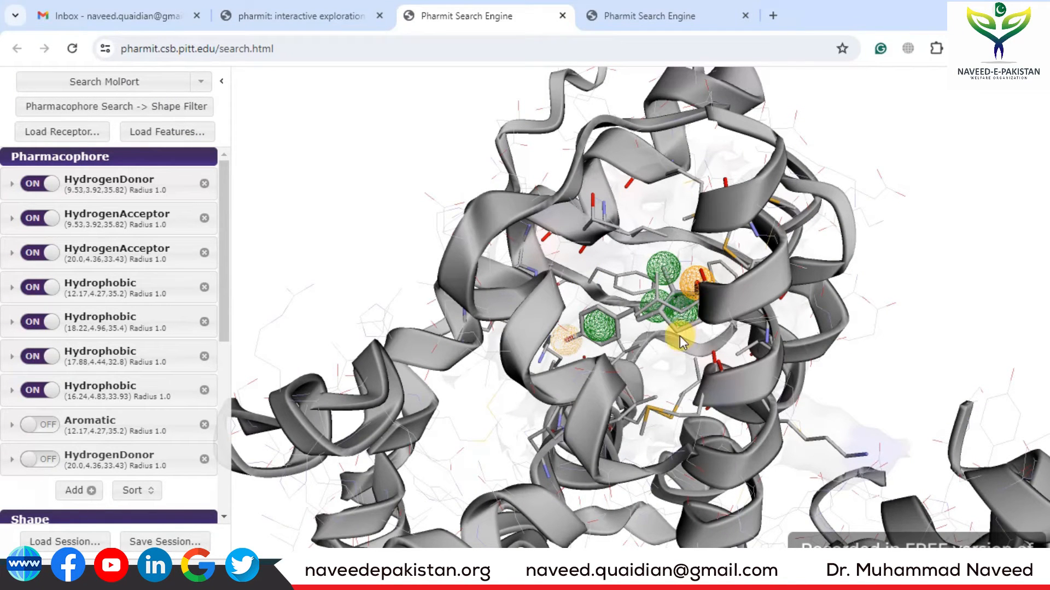
pyautogui.click(95, 81)
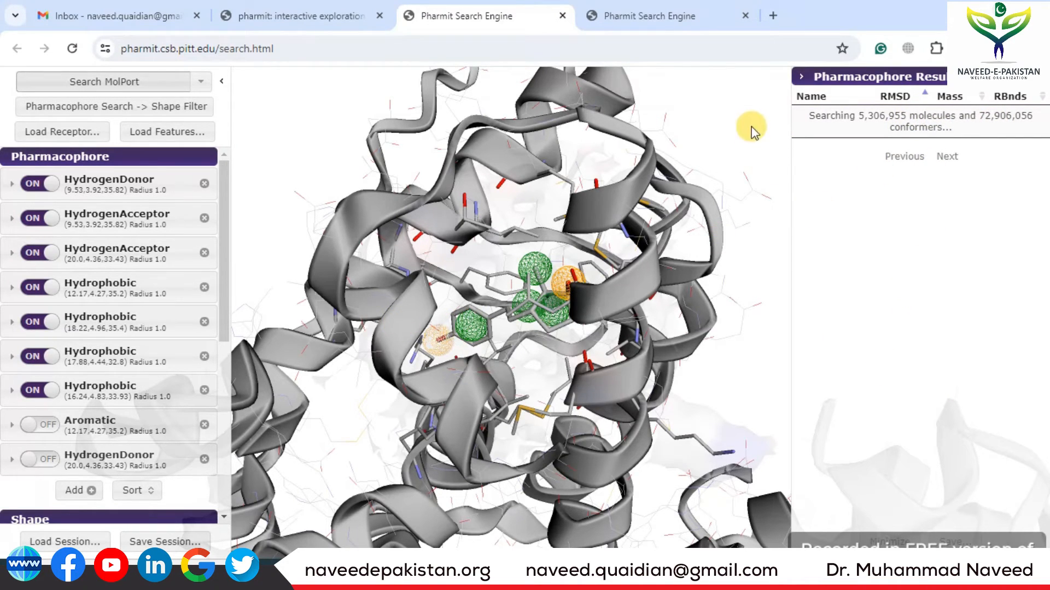
# In the other Pharmit session (4pps.json), set the receptor display style to None and rotate the ligand with its pharmacophore features
pyautogui.click(652, 17)
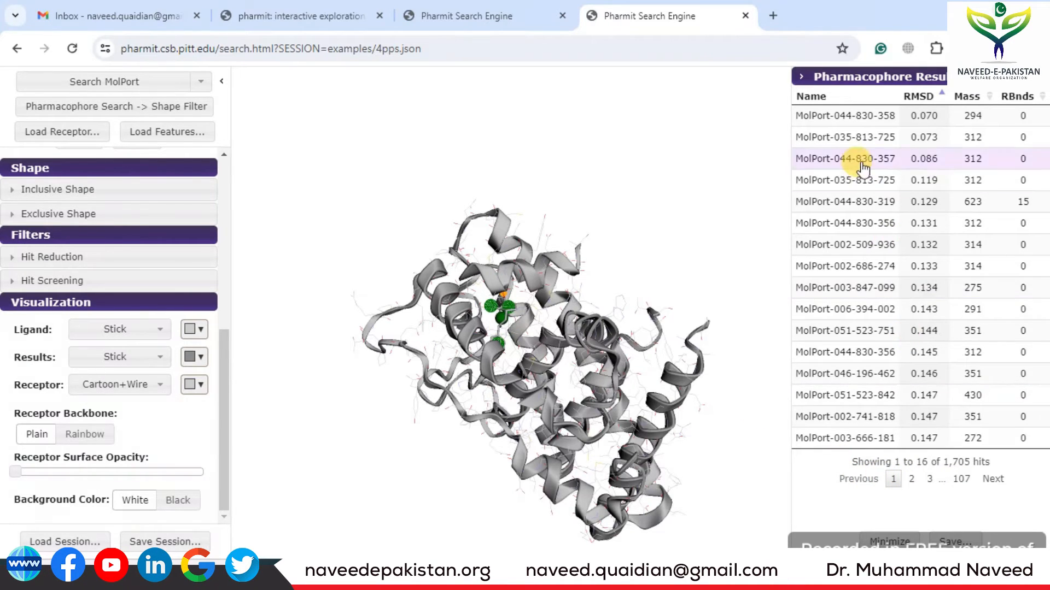
pyautogui.moveTo(882, 424)
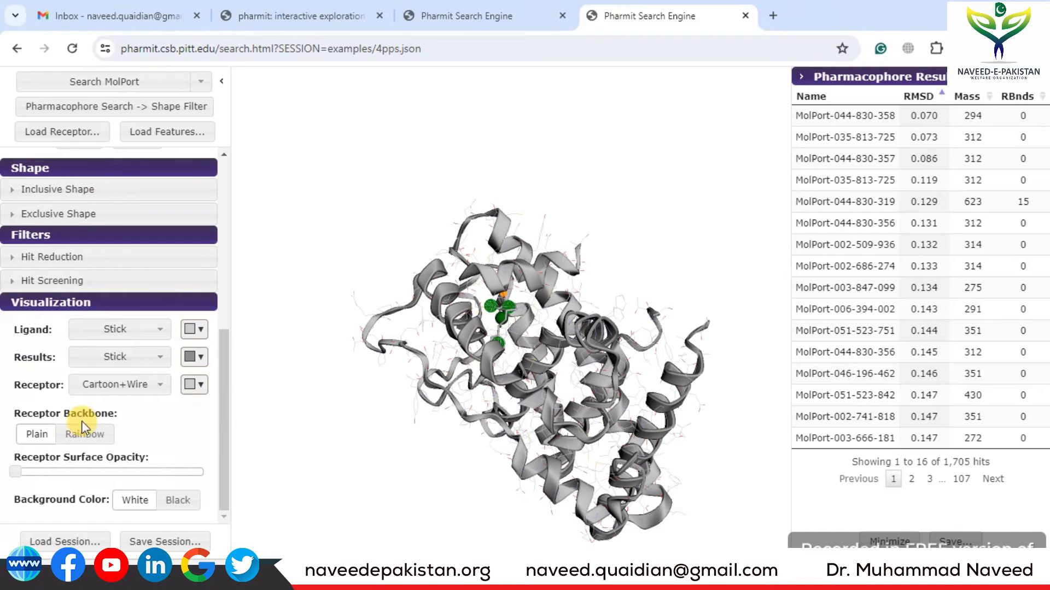
pyautogui.click(148, 389)
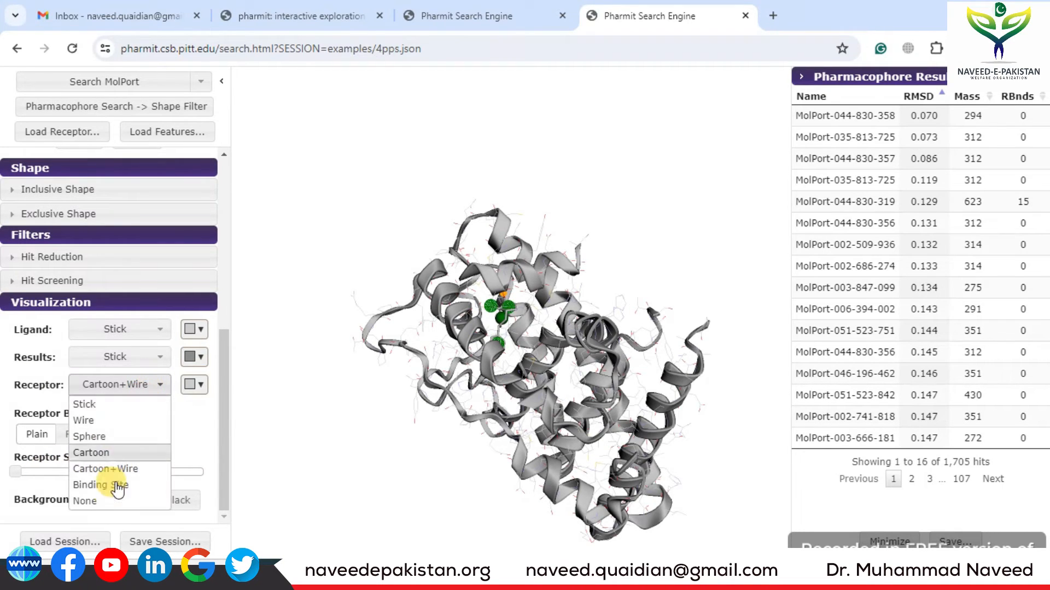
pyautogui.click(105, 500)
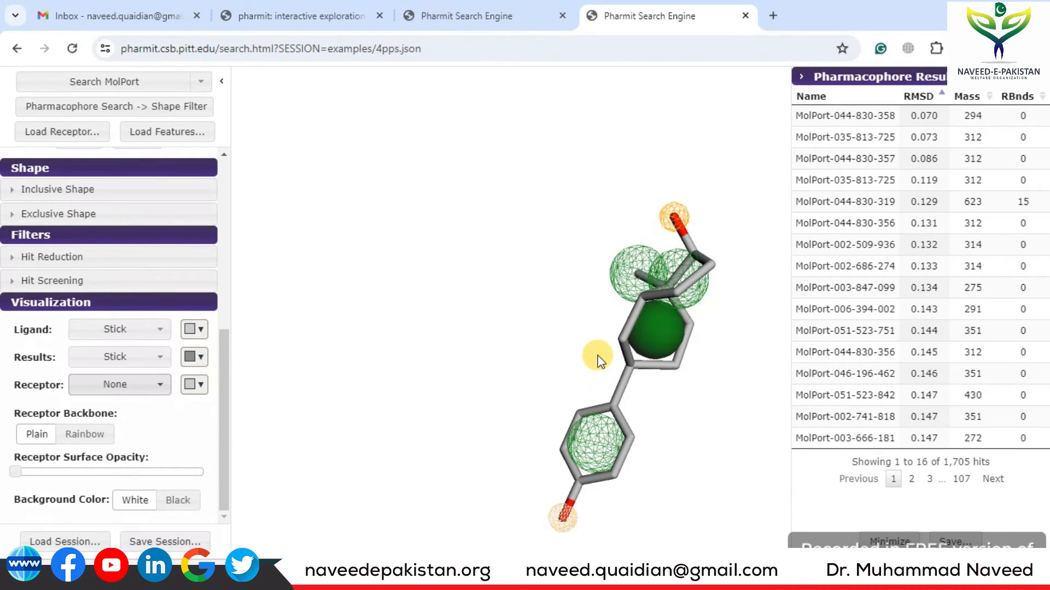
pyautogui.moveTo(636, 325); pyautogui.dragTo(545, 417)
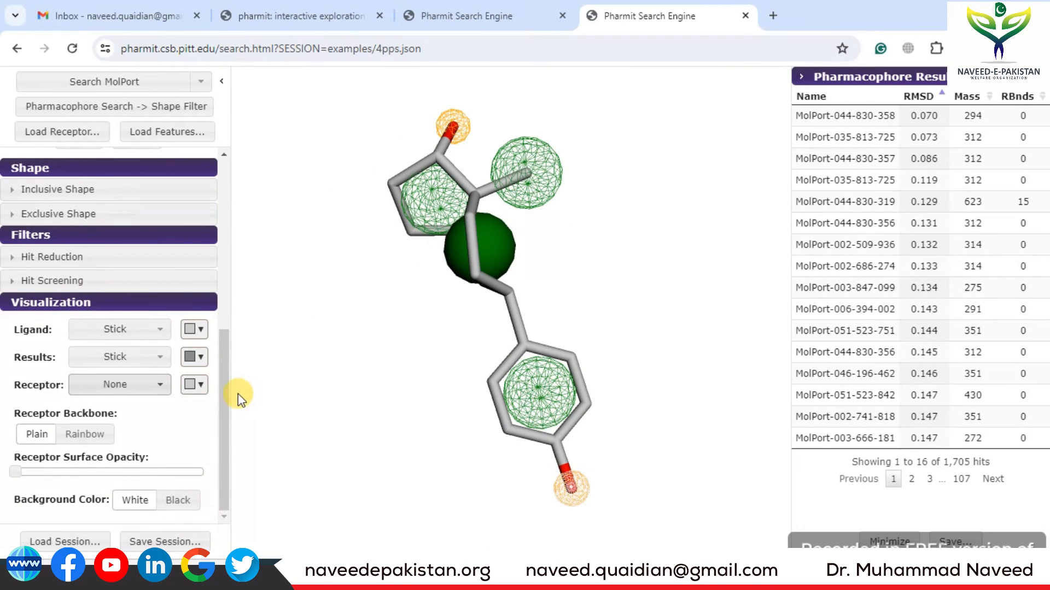
# Highlight the hydrophobic feature on the six-membered ring near the ligand's lower end, match it to its pharmacophore list entry, and clear the highlight
pyautogui.moveTo(224, 394); pyautogui.dragTo(360, 229)
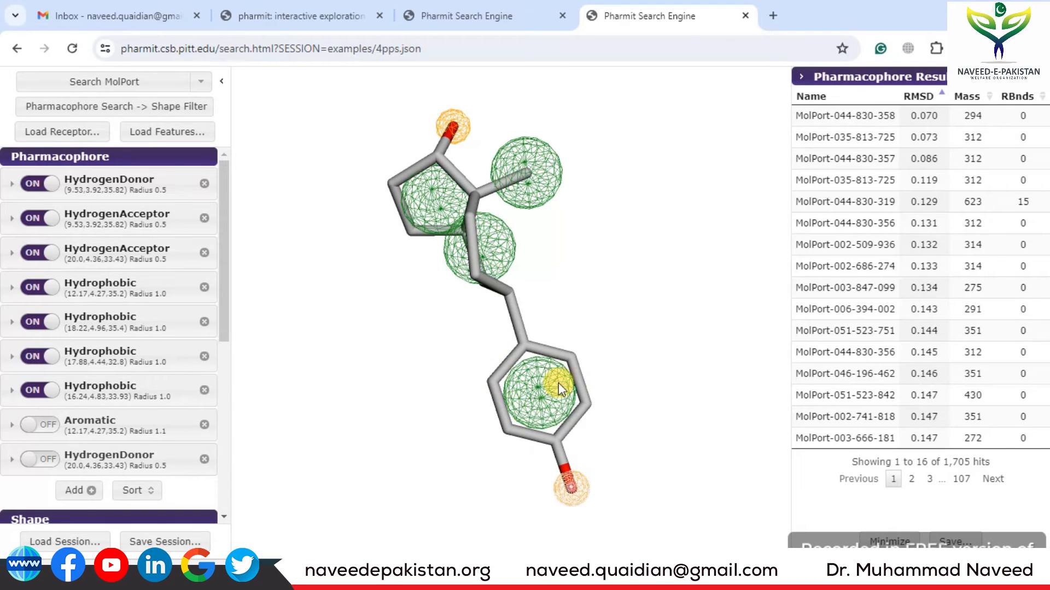
pyautogui.click(528, 388)
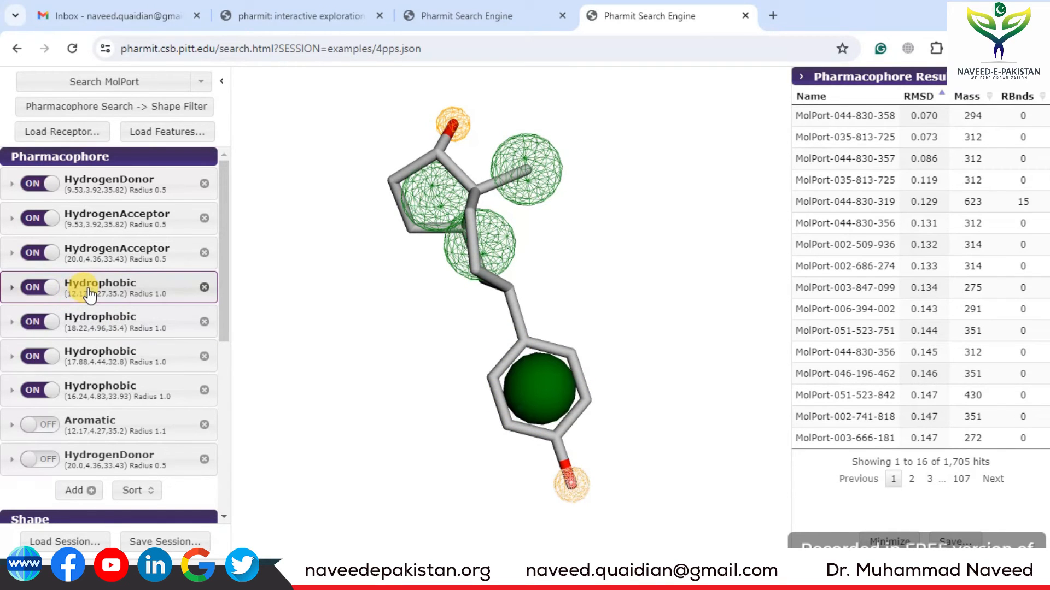
pyautogui.click(533, 381)
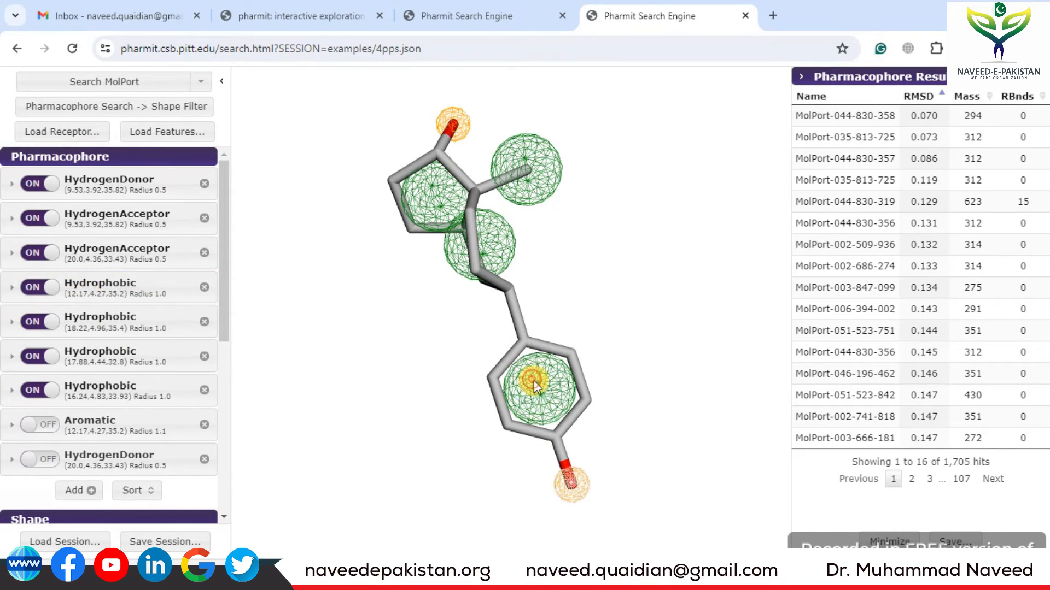
pyautogui.click(569, 487)
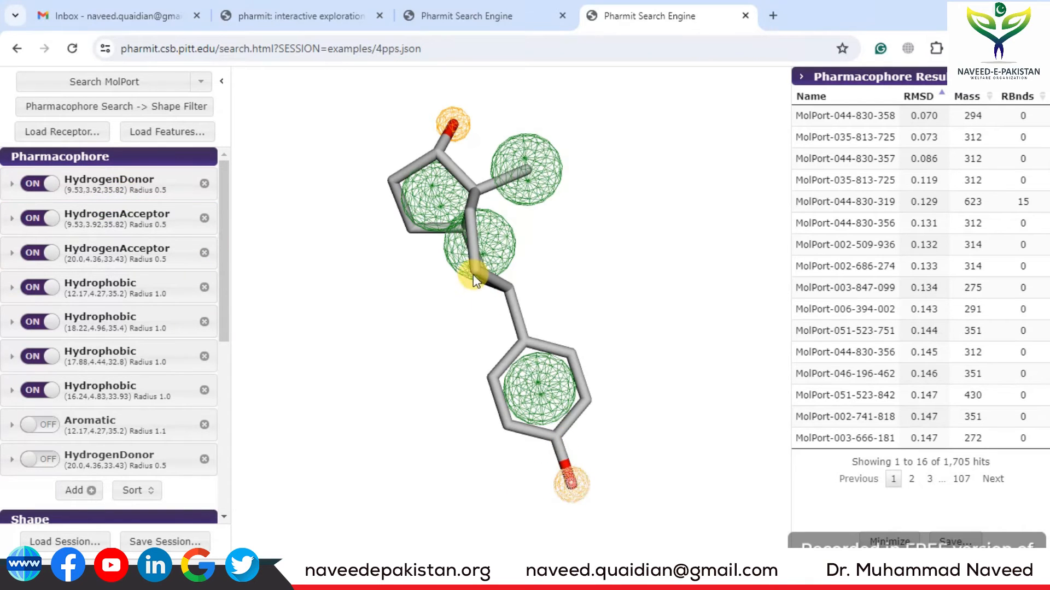
# Highlight the three hydrophobic features around the ligand's upper rings to identify them in the pharmacophore list, and clear the highlights
pyautogui.click(422, 203)
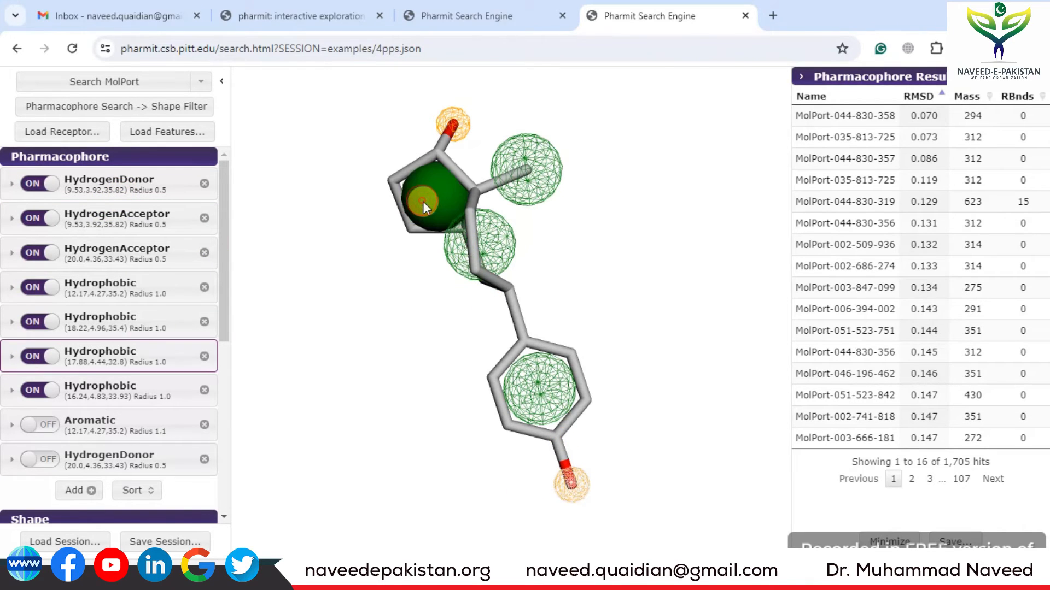
pyautogui.click(485, 231)
pyautogui.click(523, 172)
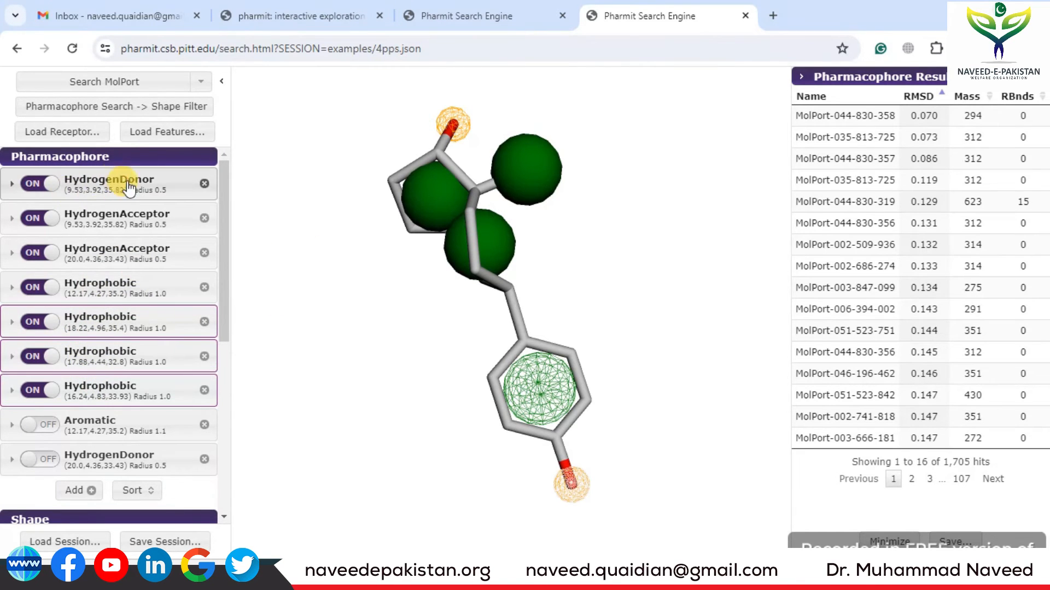
pyautogui.click(433, 199)
pyautogui.click(493, 239)
pyautogui.click(520, 179)
pyautogui.click(438, 199)
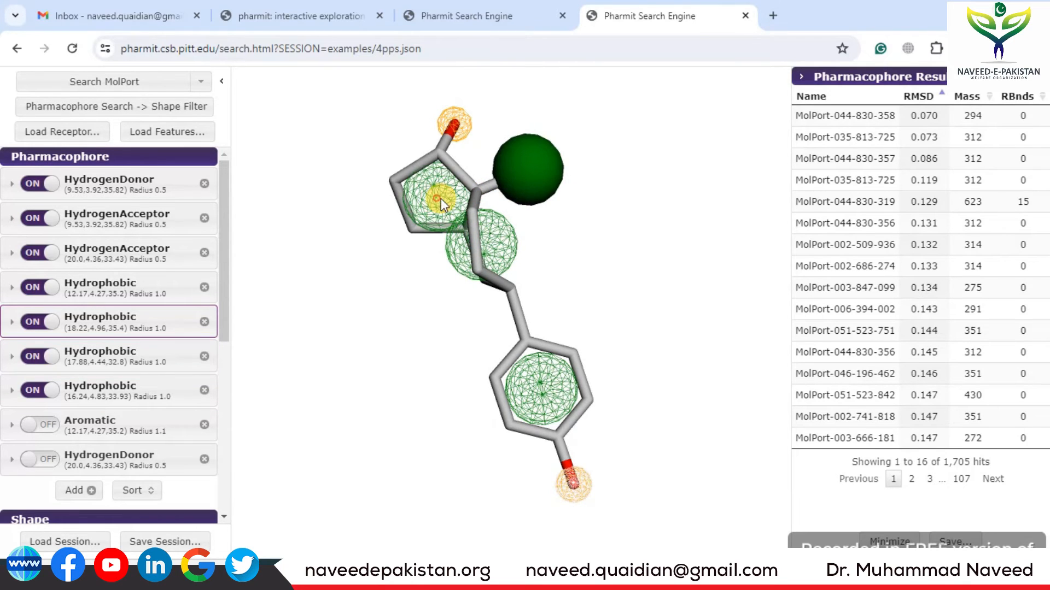
pyautogui.click(527, 174)
pyautogui.click(456, 121)
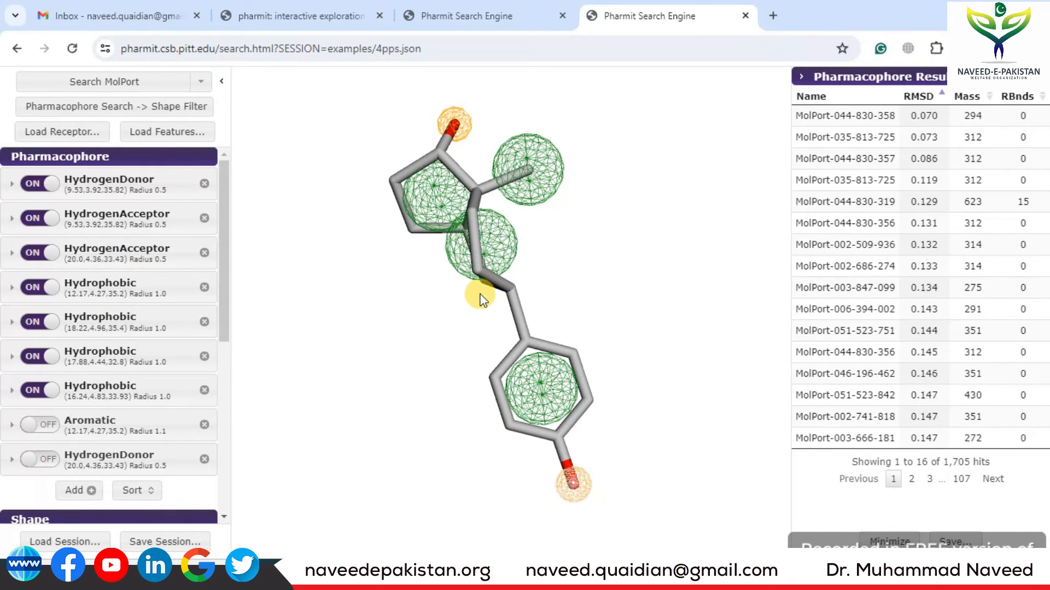
# Overlay the hit MolPort-044-830-358 on the ligand, rotate the view to compare their alignment, and remove the overlay
pyautogui.moveTo(483, 278); pyautogui.dragTo(422, 287)
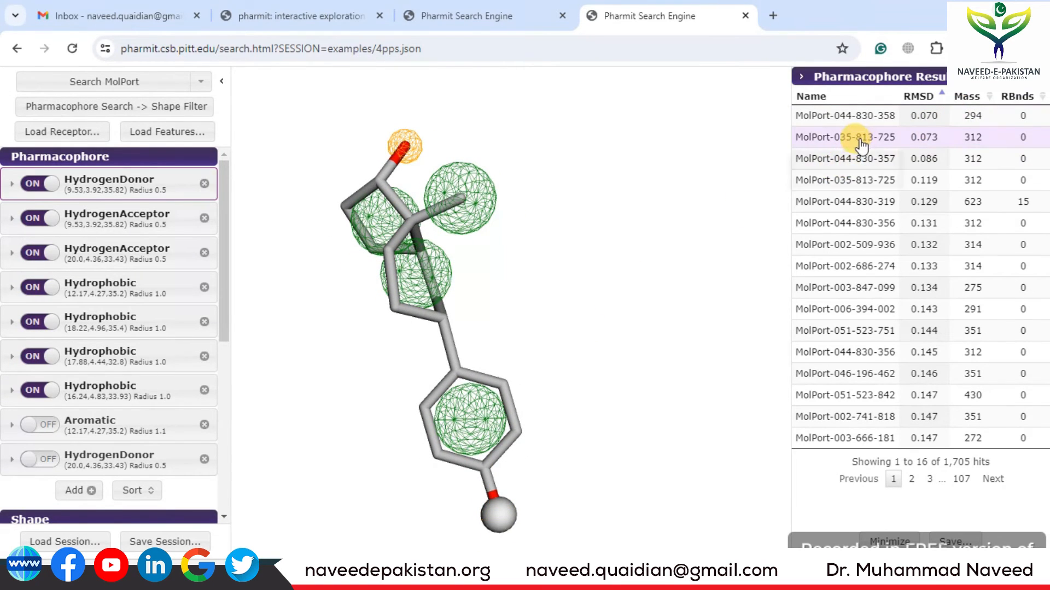
pyautogui.click(867, 116)
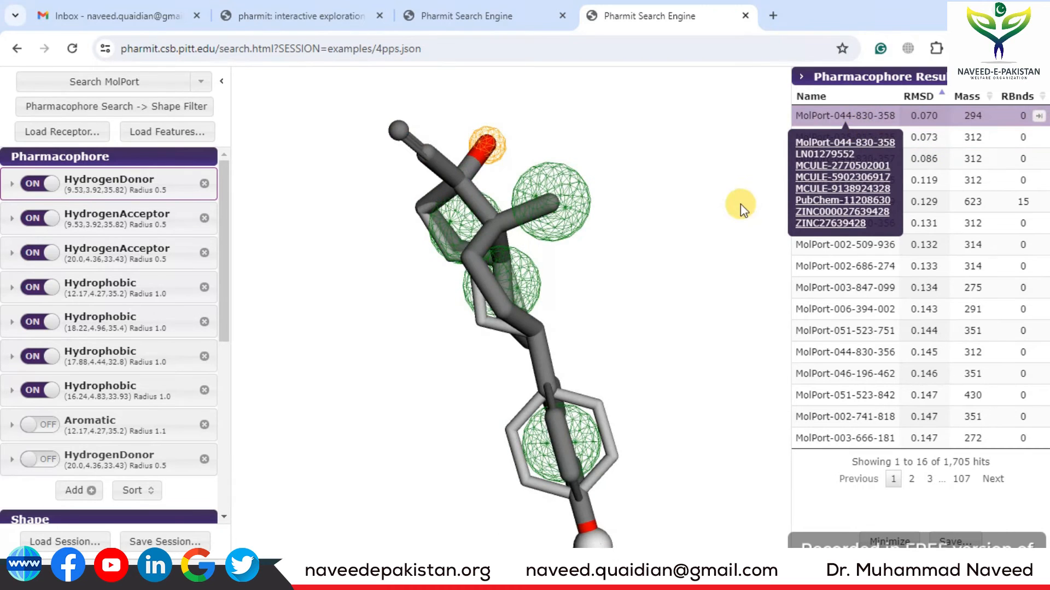
pyautogui.moveTo(502, 327); pyautogui.dragTo(294, 389)
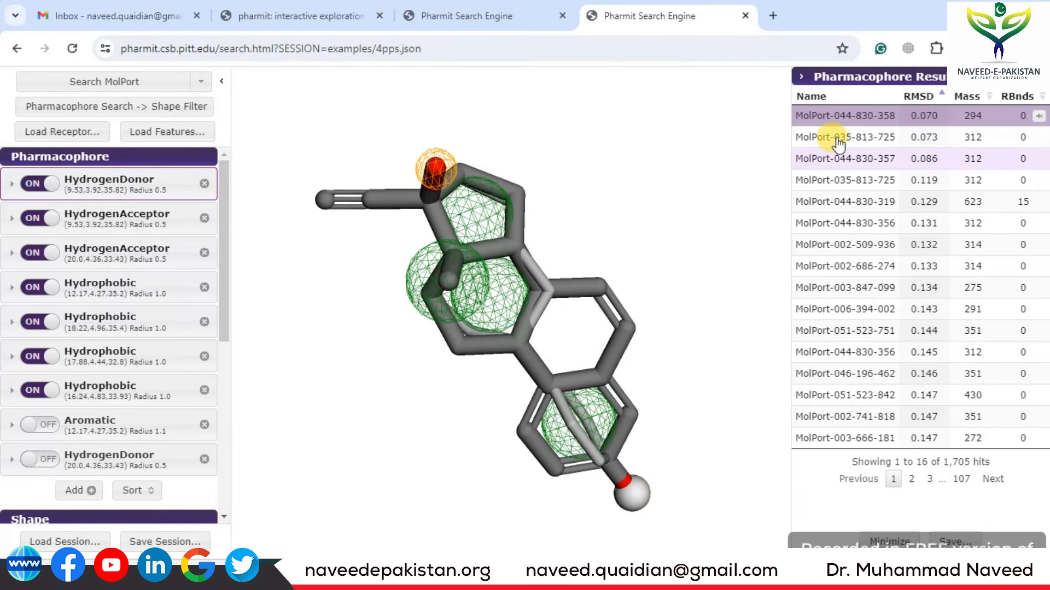
pyautogui.click(856, 124)
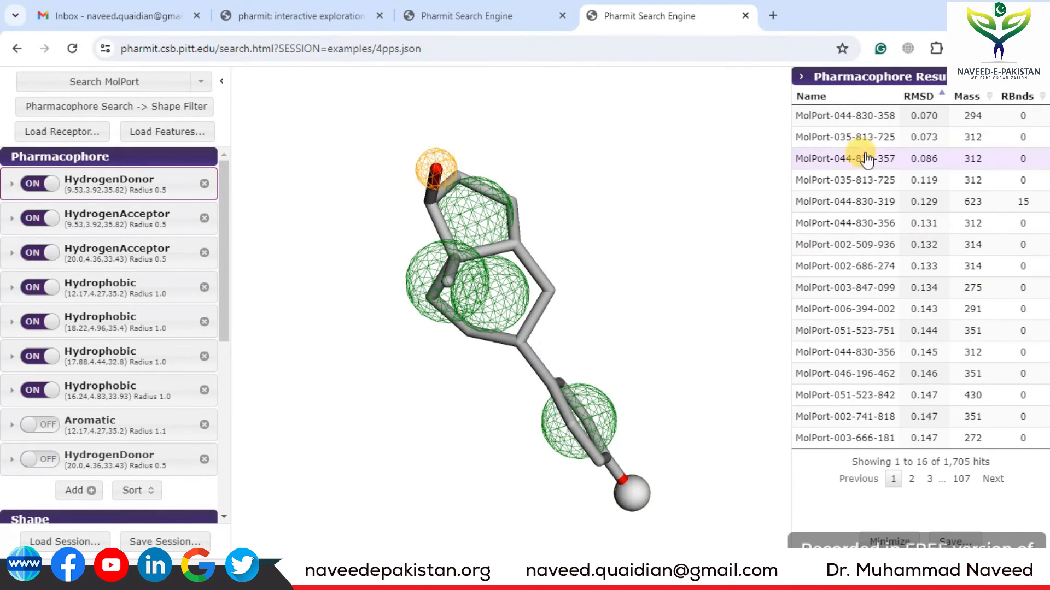
# Overlay the hit MolPort-044-830-319 on the ligand, replace it with MolPort-044-830-357, and rotate the view to compare the alignment
pyautogui.moveTo(859, 160)
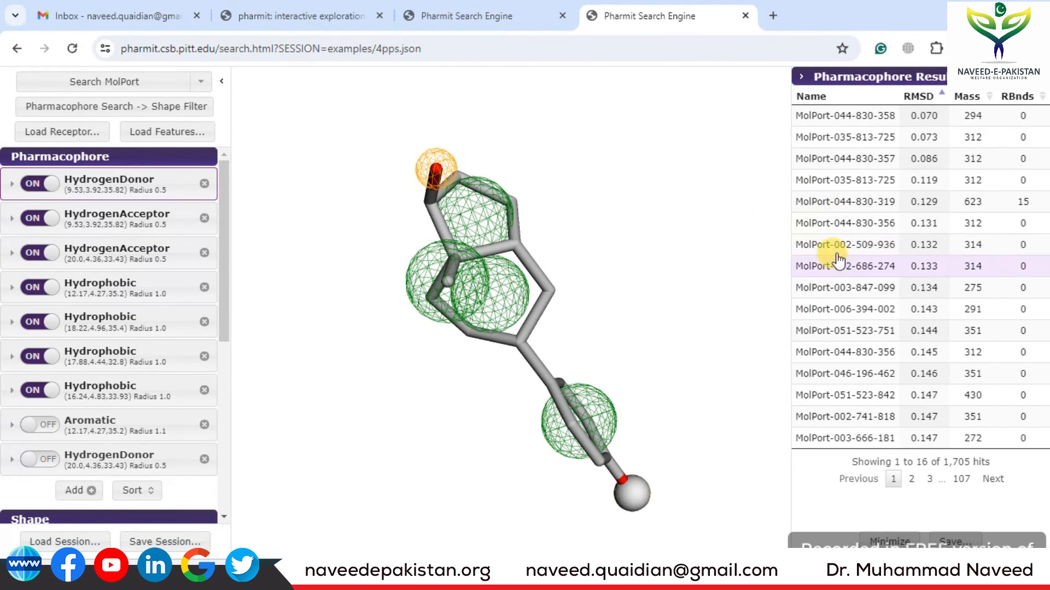
pyautogui.click(839, 208)
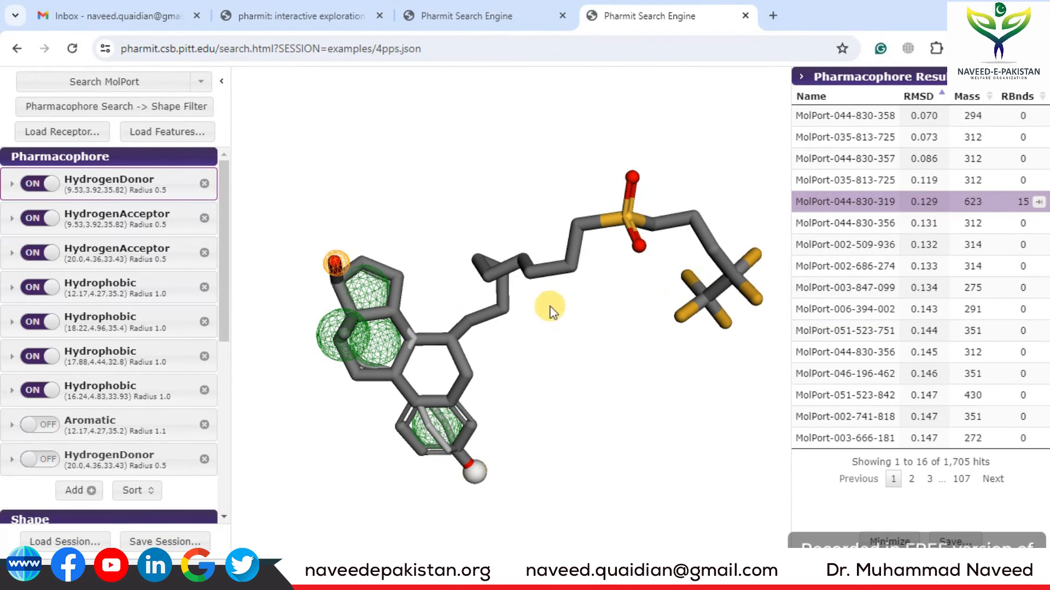
pyautogui.click(854, 202)
pyautogui.click(841, 160)
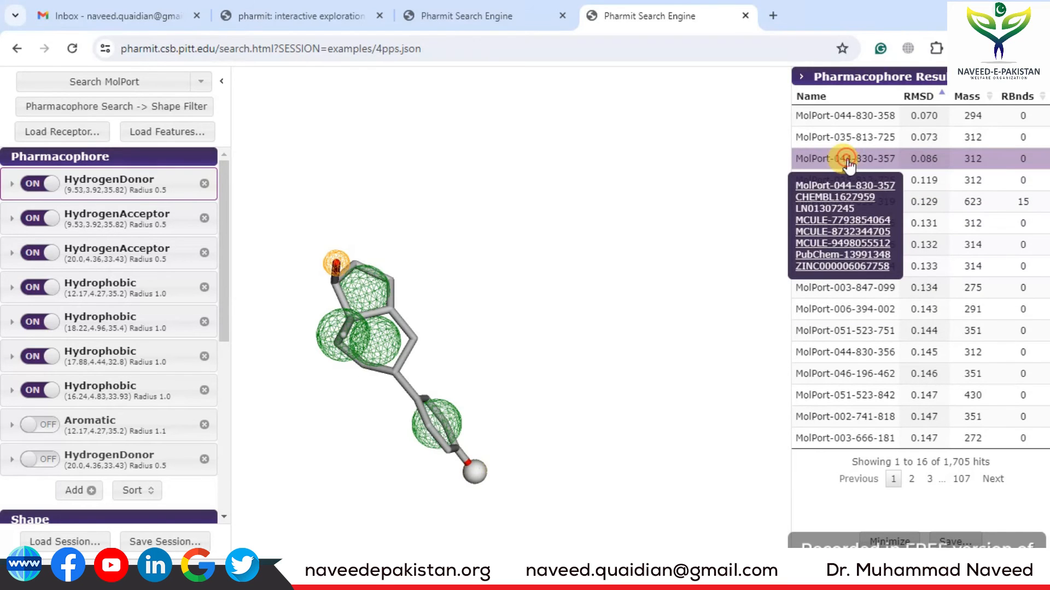
pyautogui.moveTo(547, 362); pyautogui.dragTo(486, 377)
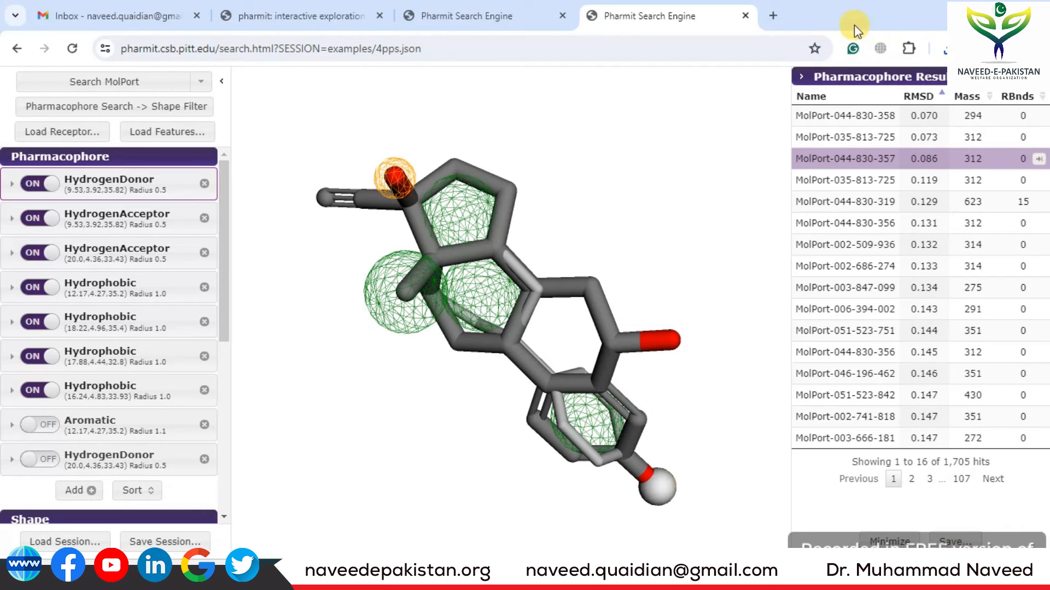
# Check the browser's recent download history for the saved hits file query_results.sdf
pyautogui.click(943, 48)
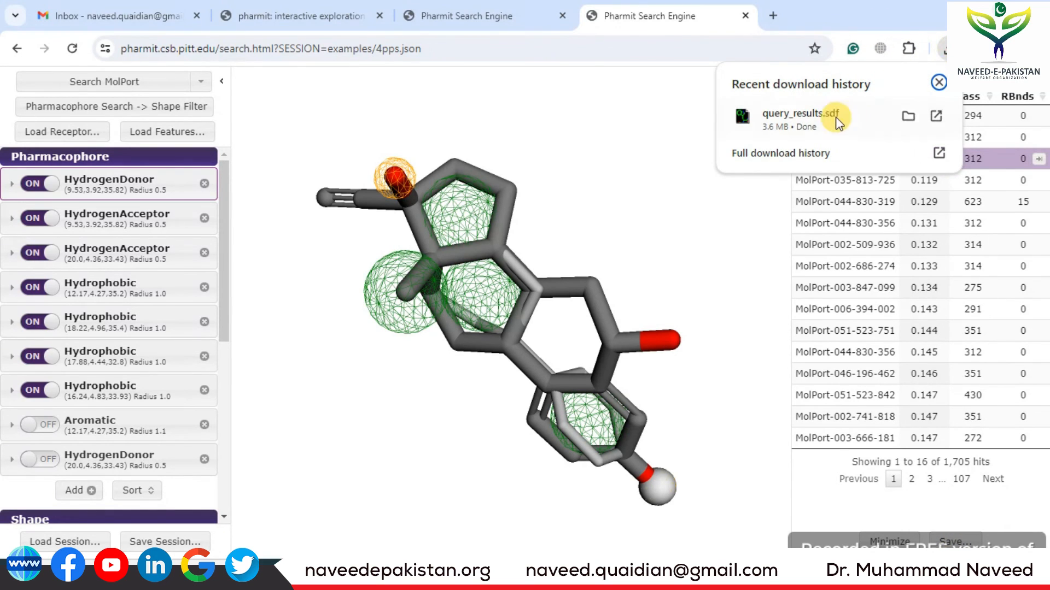
pyautogui.click(745, 215)
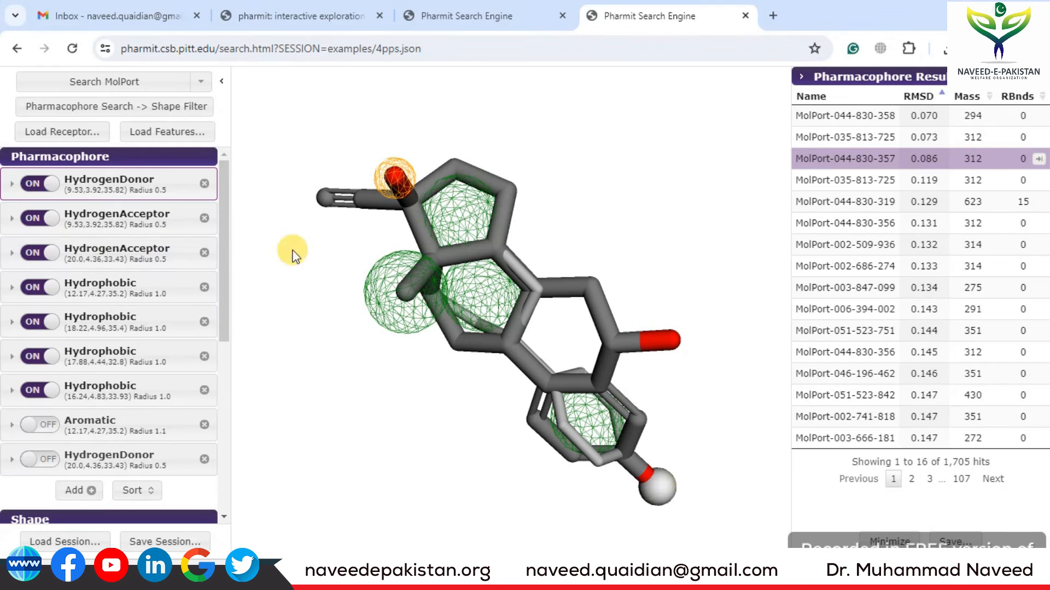
# Disable the HydrogenAcceptor feature at (20.0,4.36,33.43) and enable it again
pyautogui.click(40, 257)
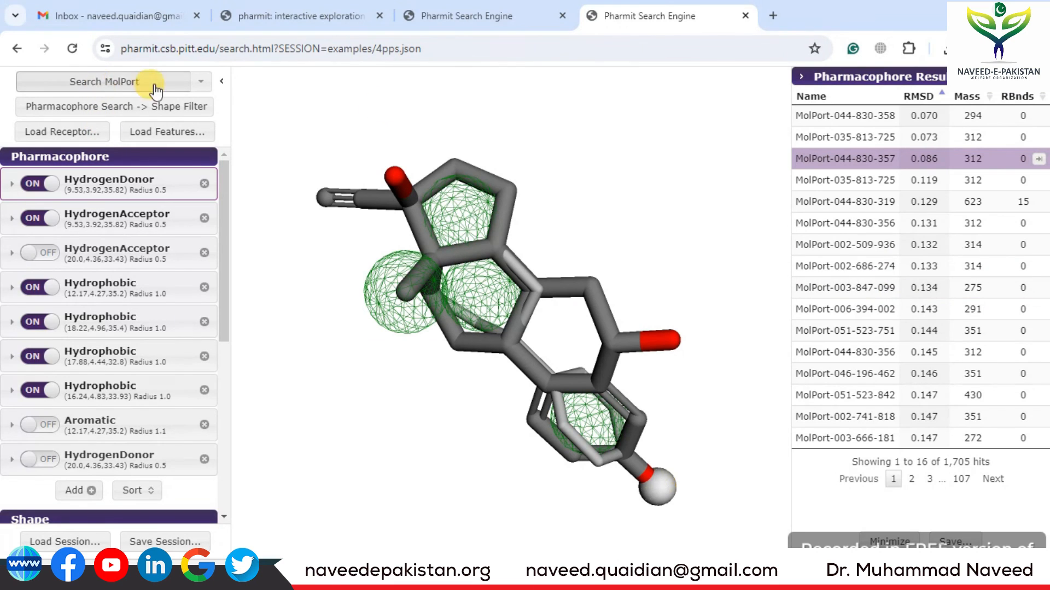
pyautogui.click(57, 258)
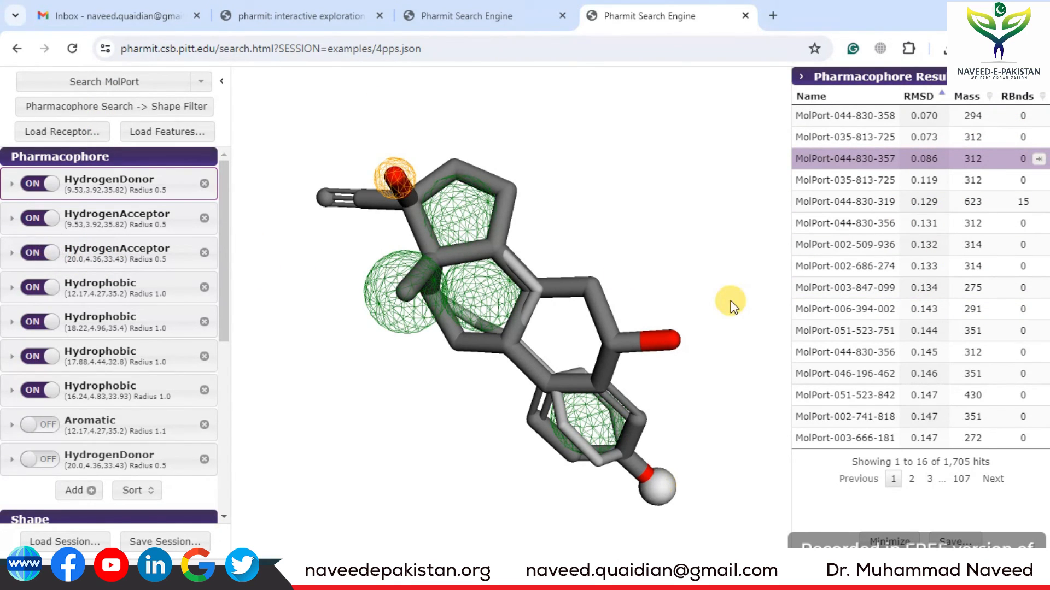
# Start energy minimization of the pharmacophore search hits
pyautogui.click(890, 540)
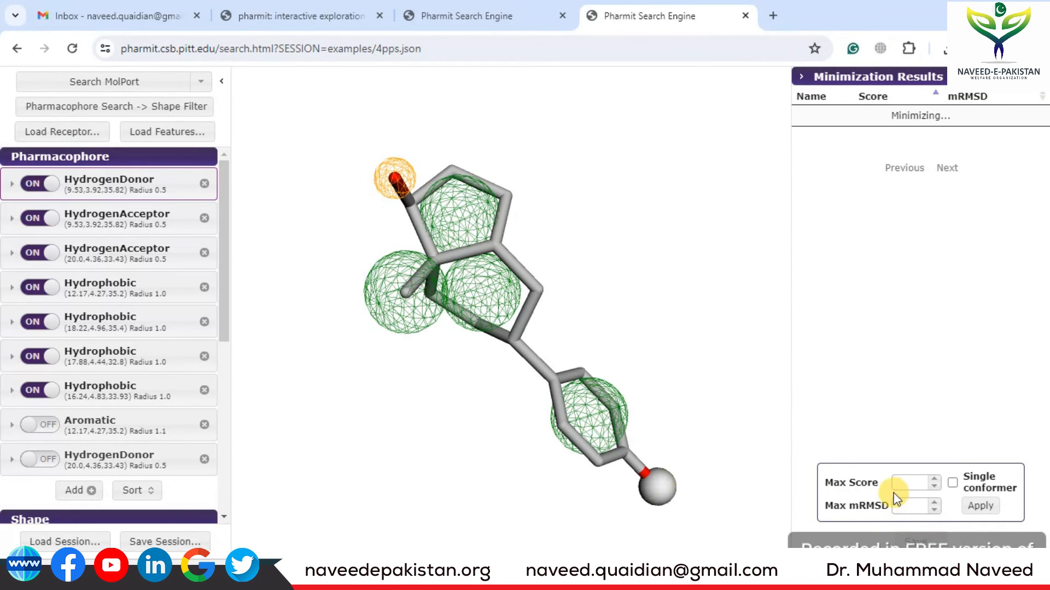